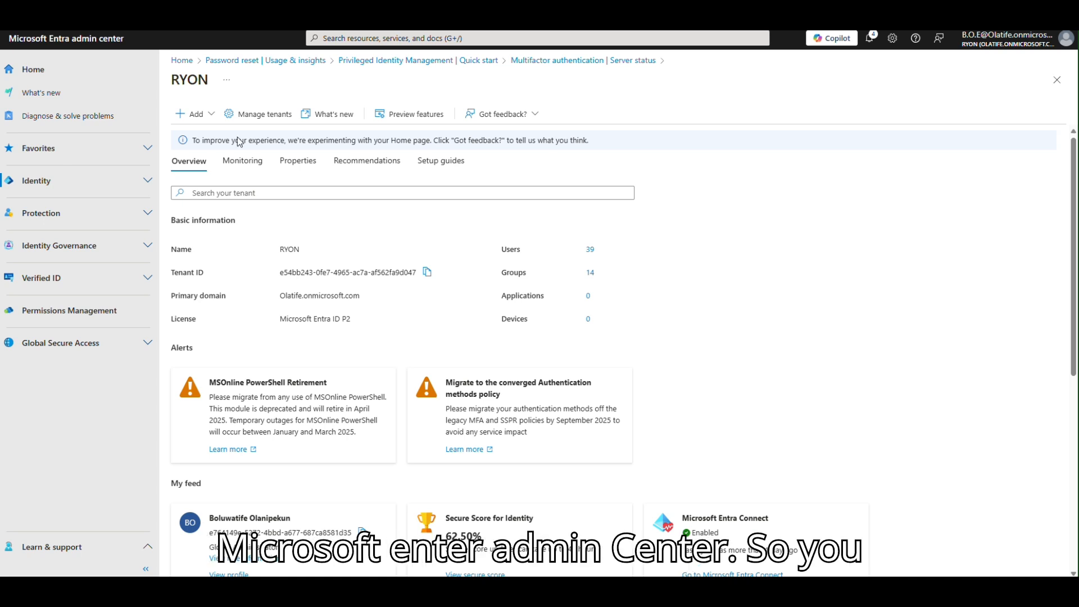
Expand the Protection section in the RYON tenant's left navigation.
click(148, 214)
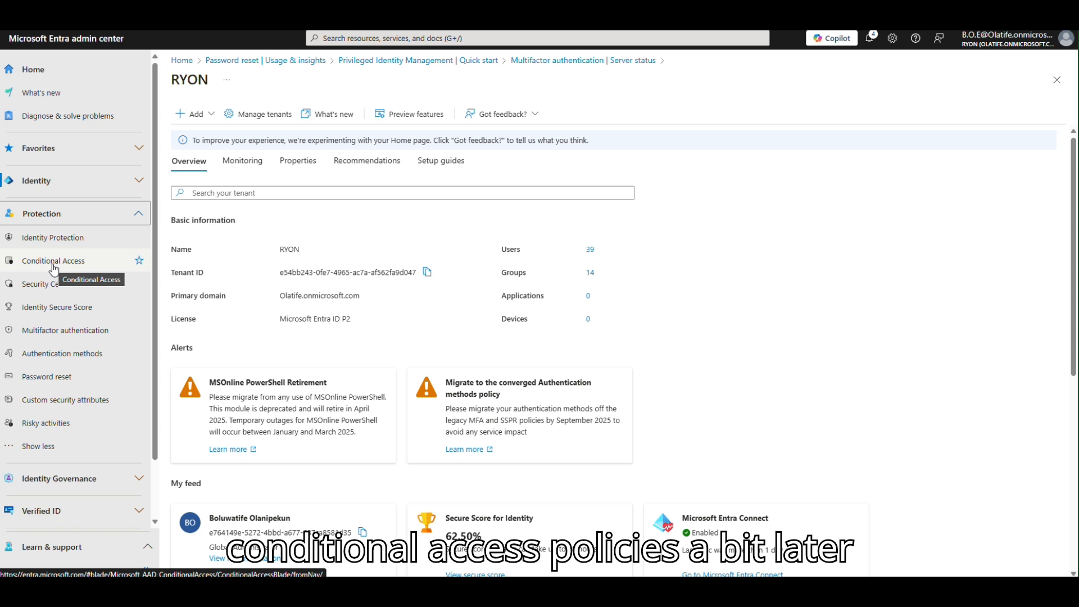
Go to Multifactor authentication and open its Account lockout settings page.
click(59, 333)
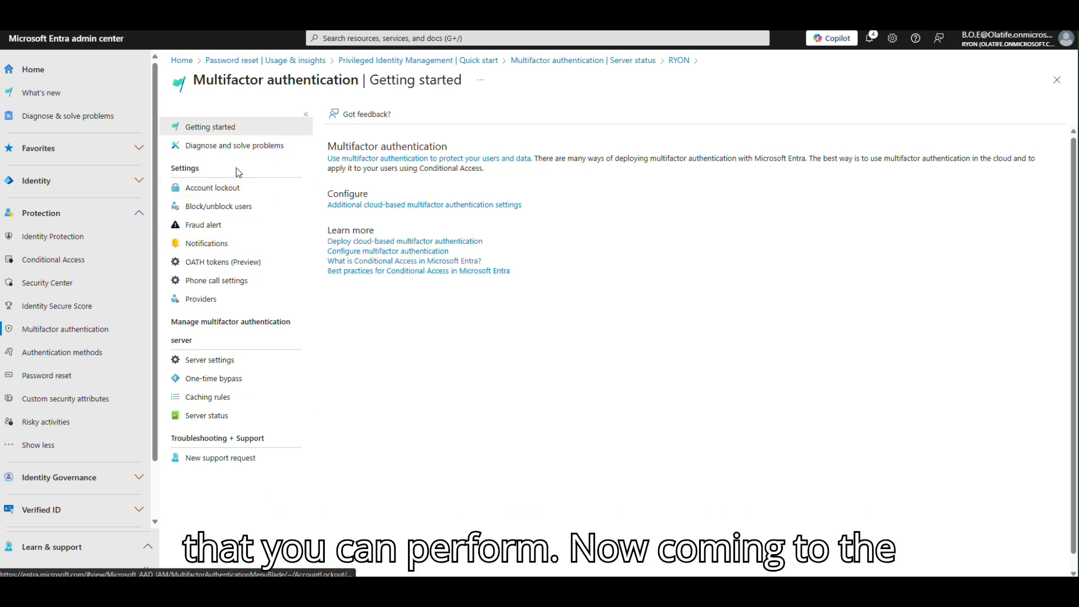
click(209, 189)
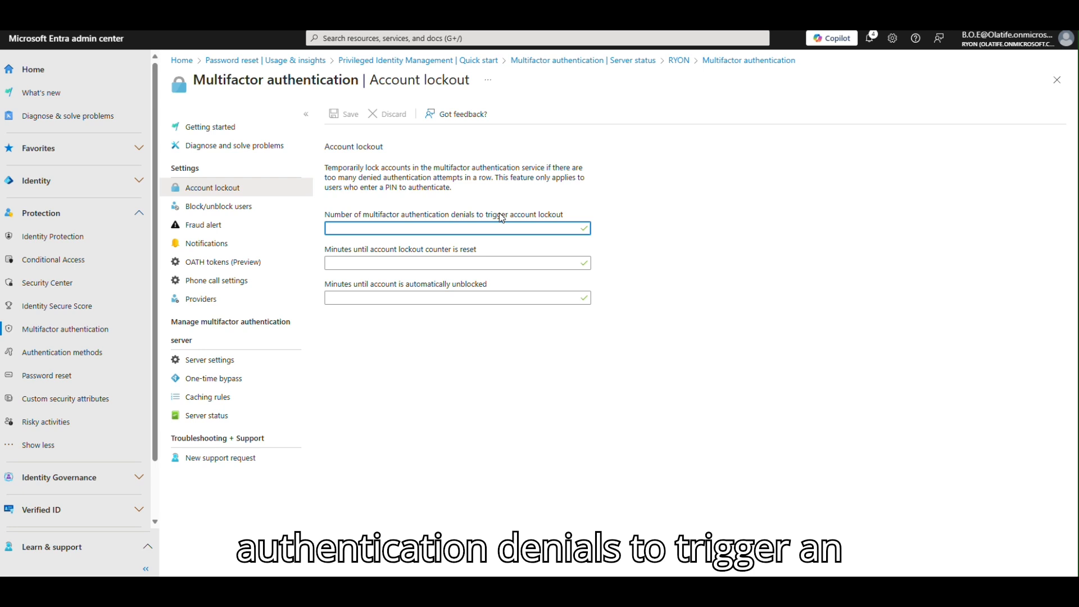
Enter 67 lockout denials and 57 counter-reset minutes, then leave for Block/unblock users.
click(587, 229)
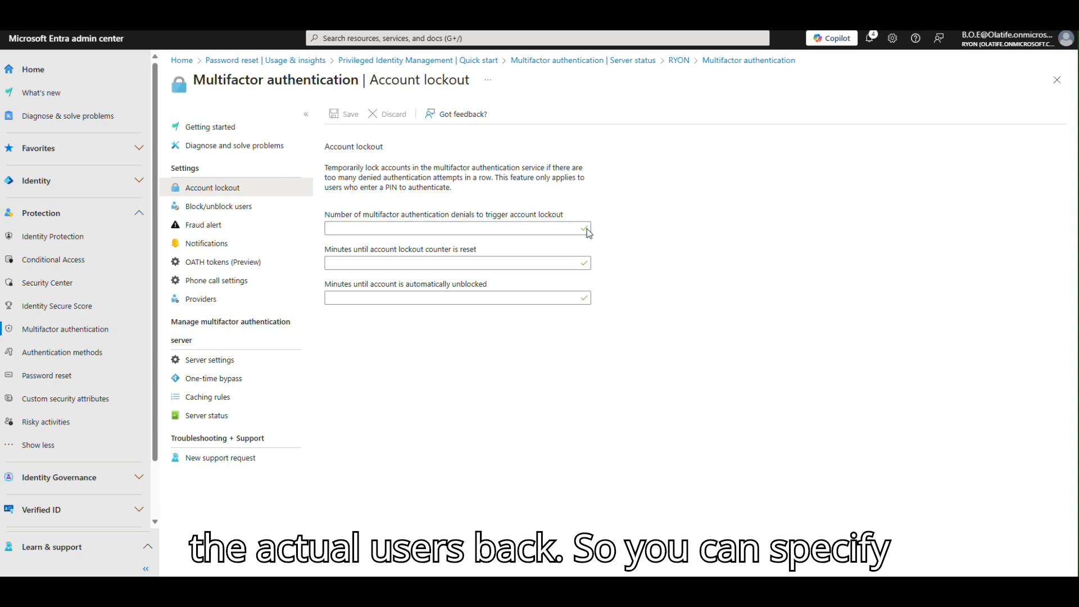
click(532, 229)
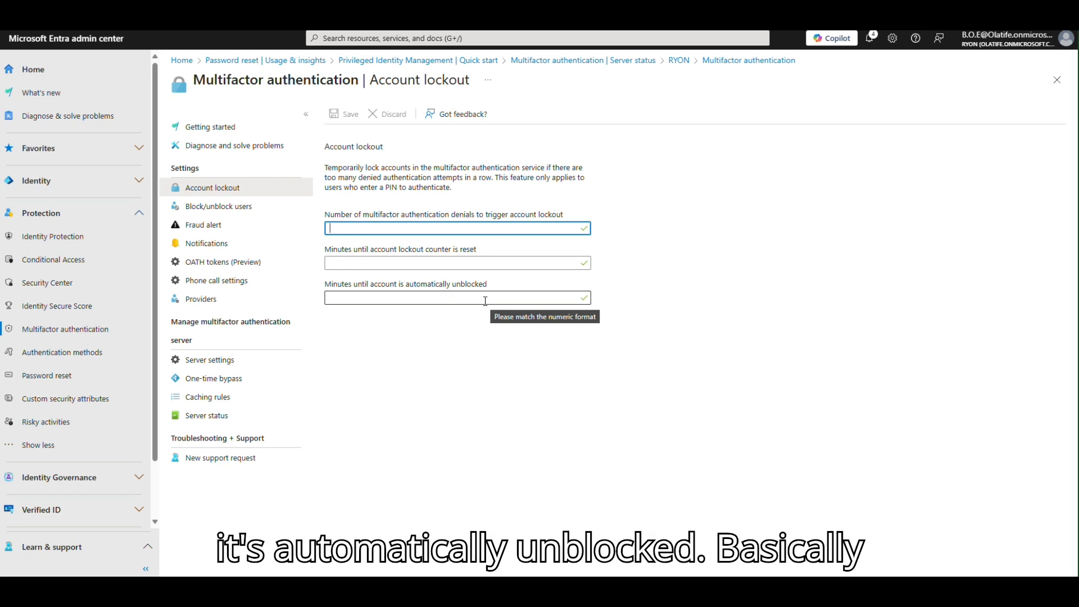
text(67)
click(480, 262)
text(57)
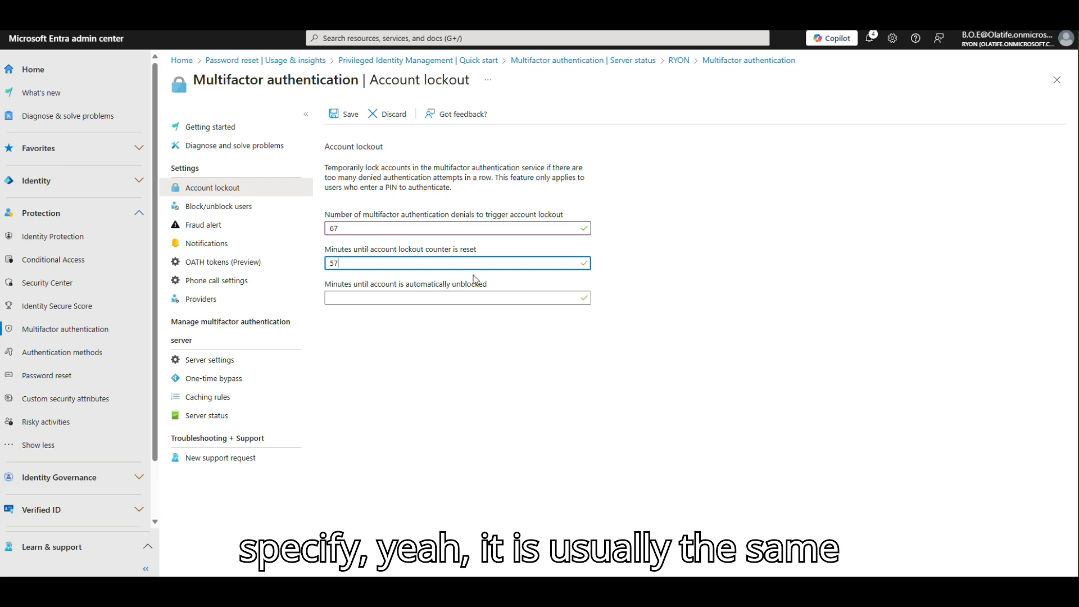
click(471, 295)
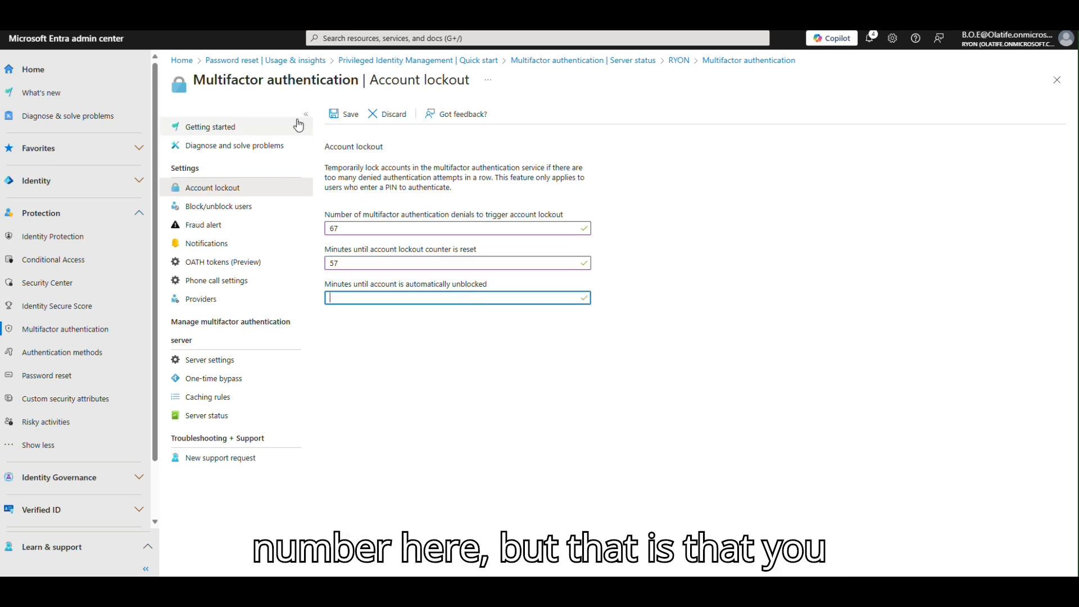
click(232, 207)
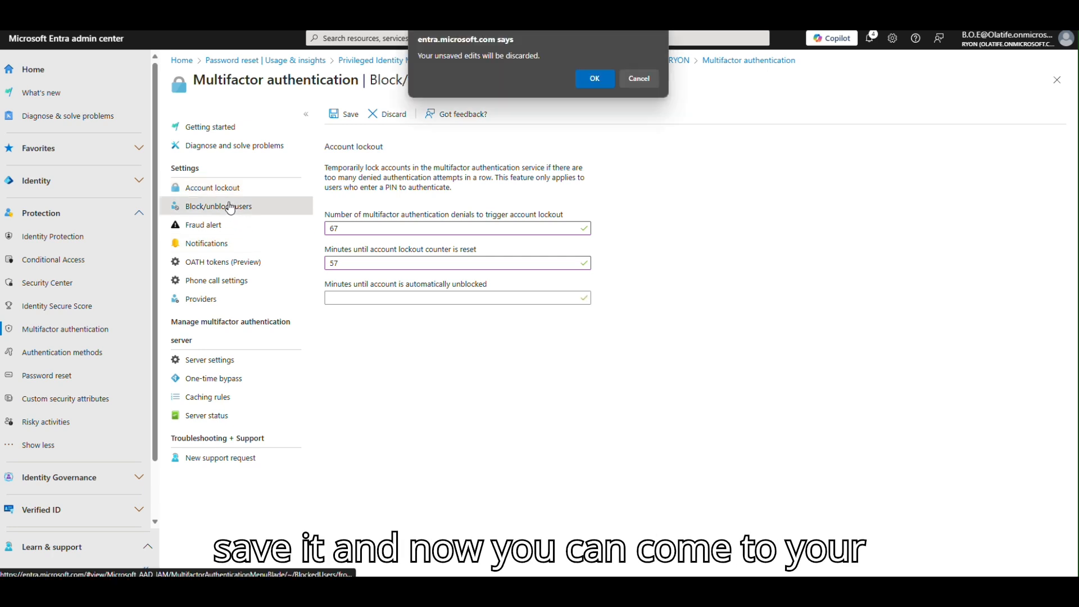
Discard the unsaved lockout edits and move via Notifications to OATH tokens (Preview).
click(594, 78)
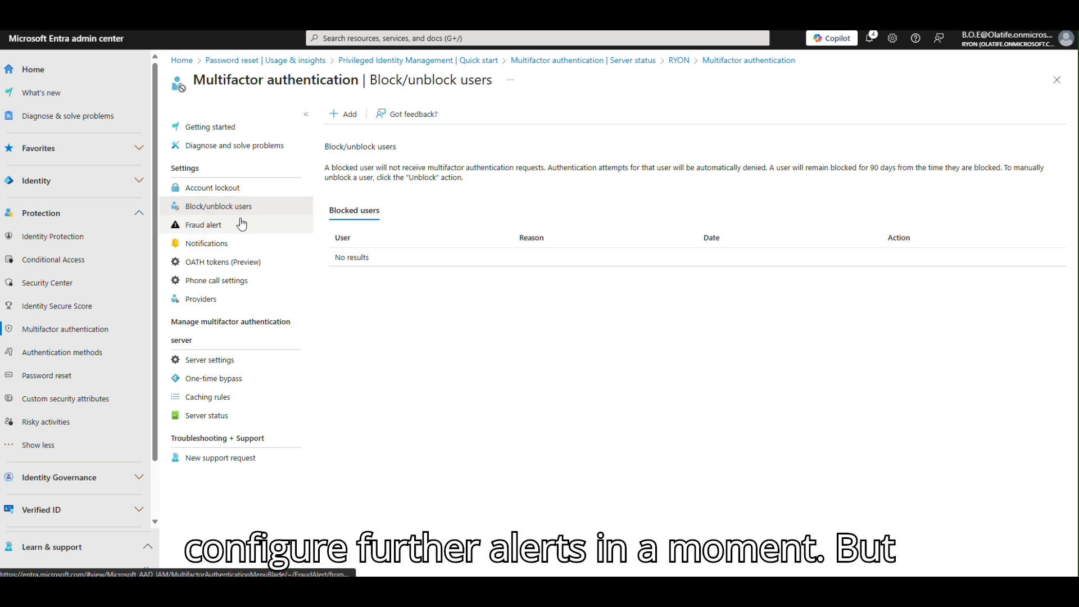
click(247, 245)
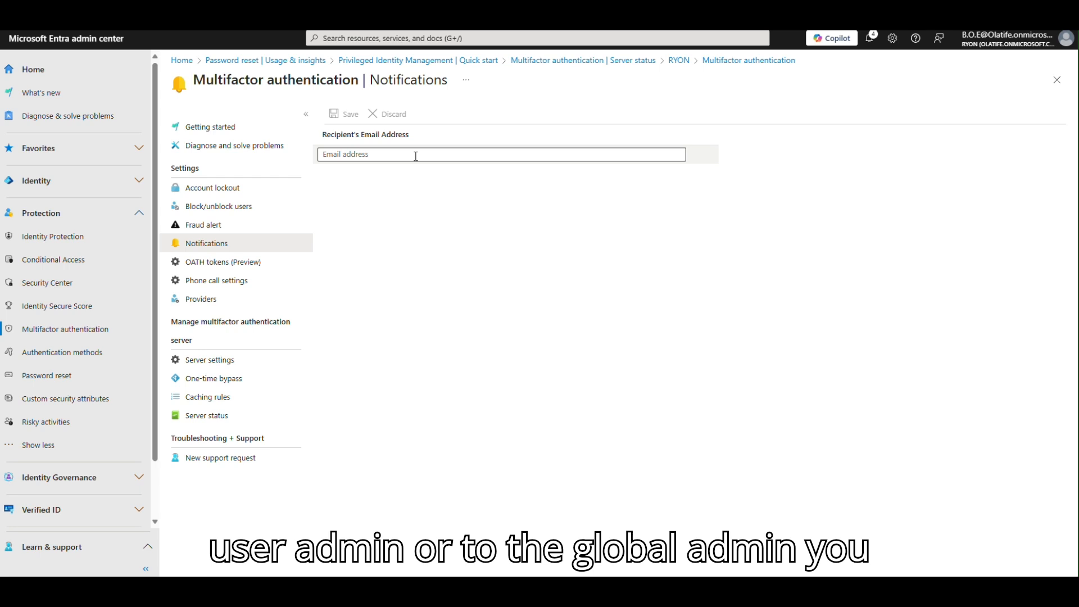
click(227, 268)
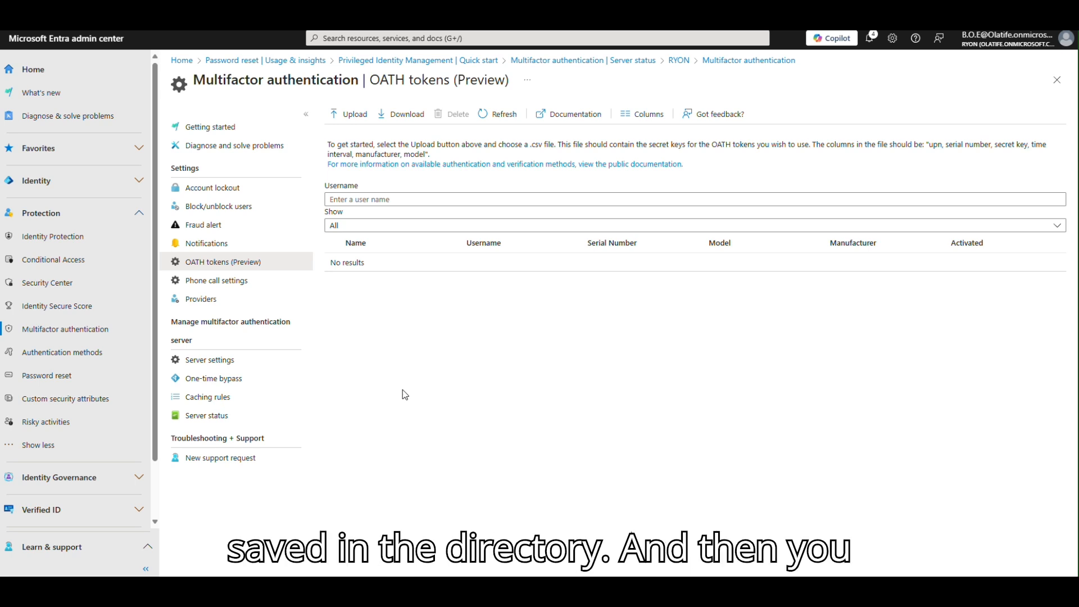
Step through Phone call settings, Providers and Server settings to the One-time bypass page.
click(222, 285)
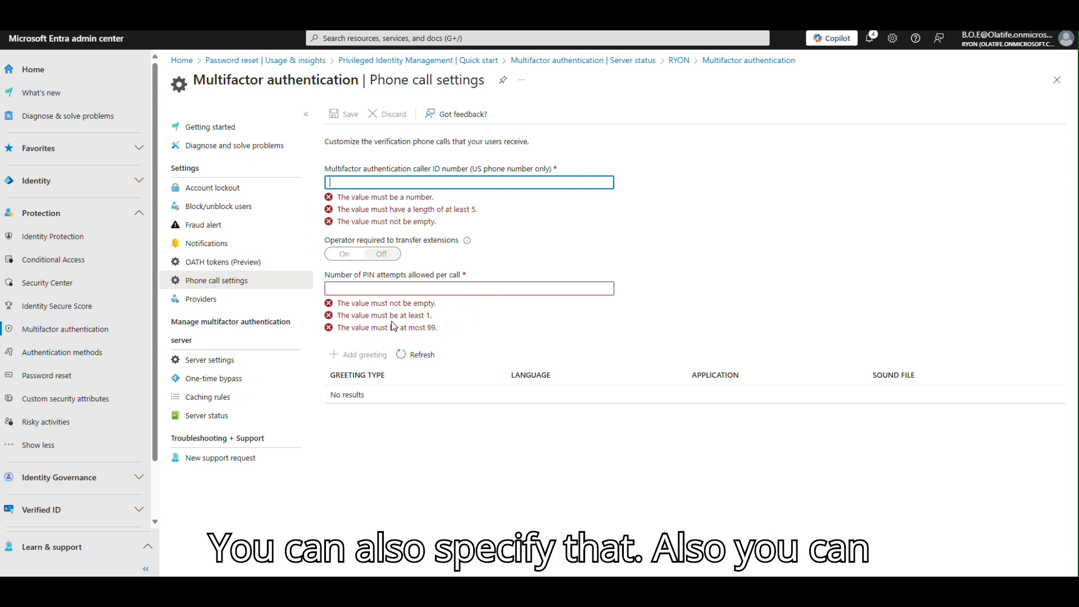
click(236, 301)
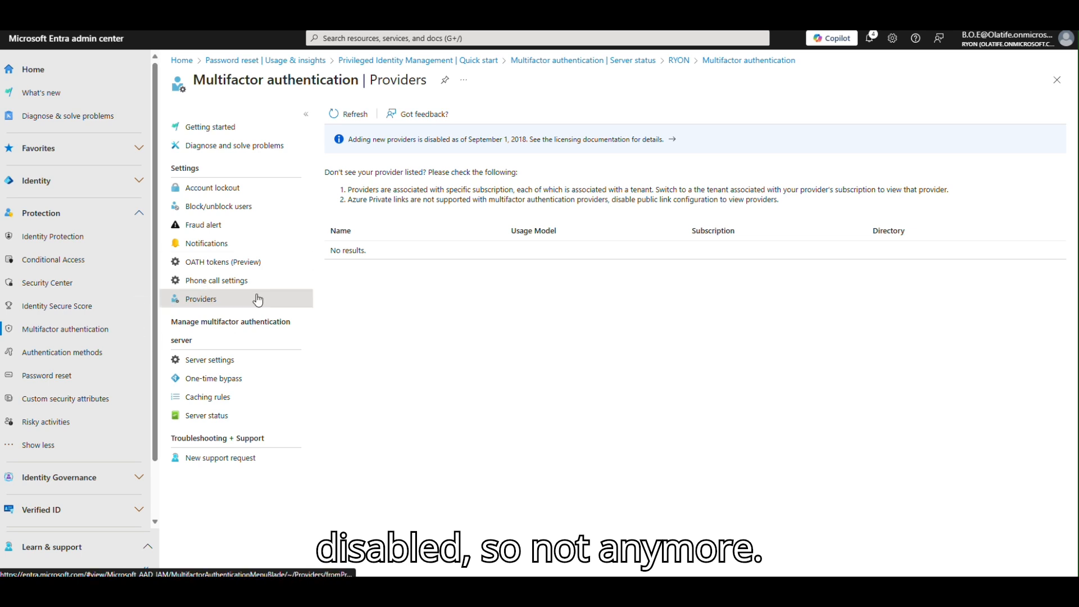
click(229, 363)
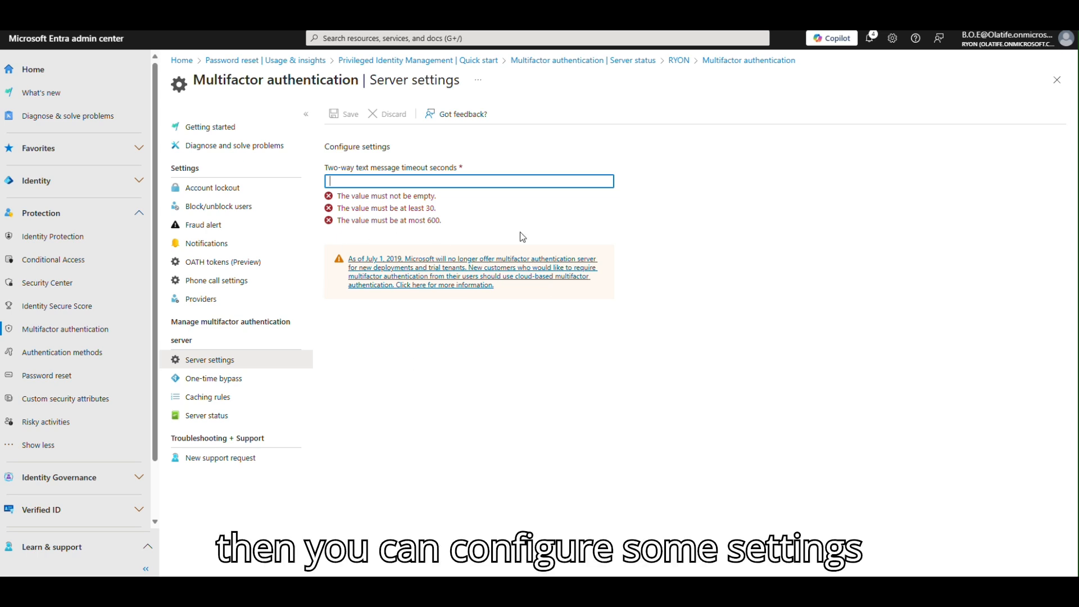
click(217, 380)
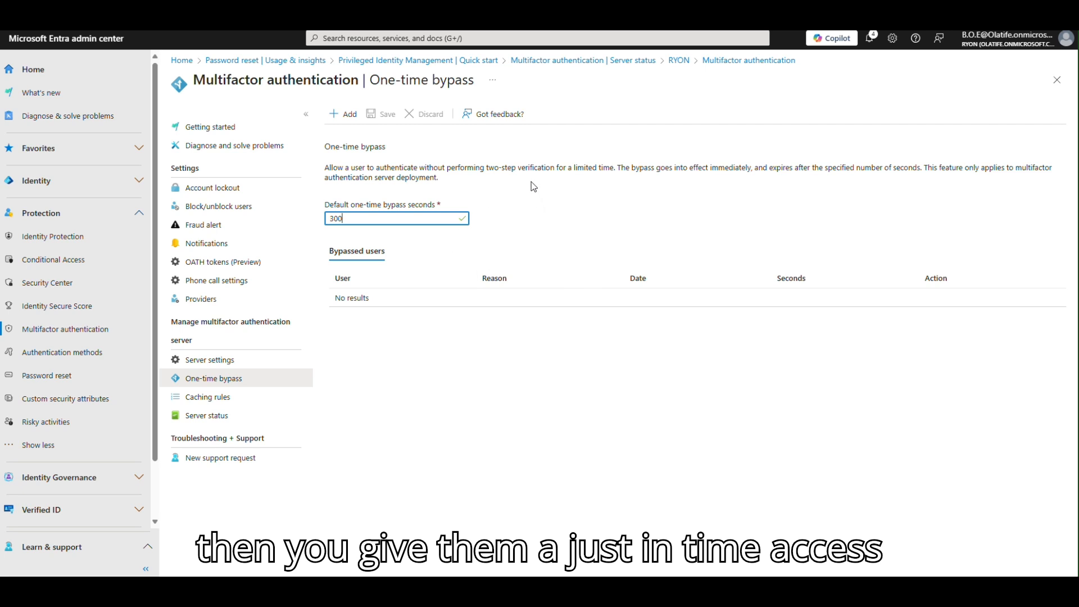
Open the Caching rules page, revisiting One-time bypass along the way.
click(216, 399)
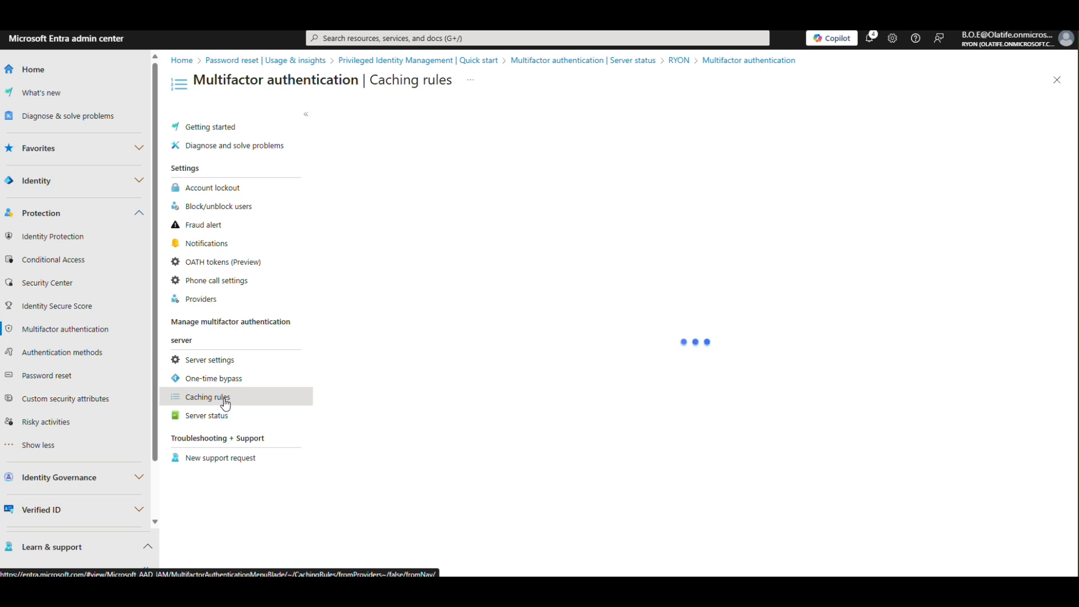
click(222, 380)
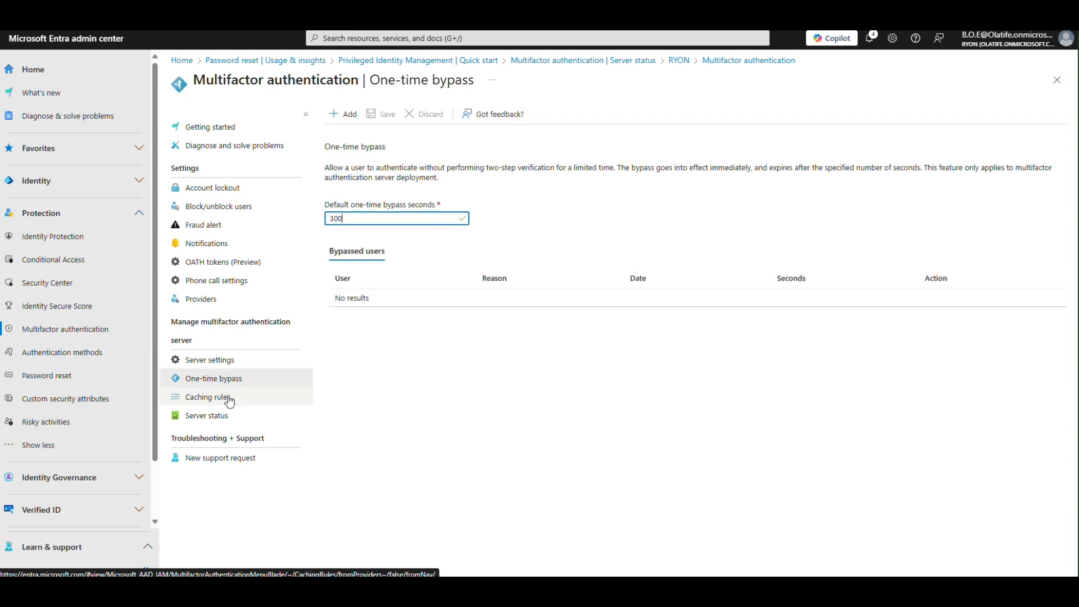
click(228, 400)
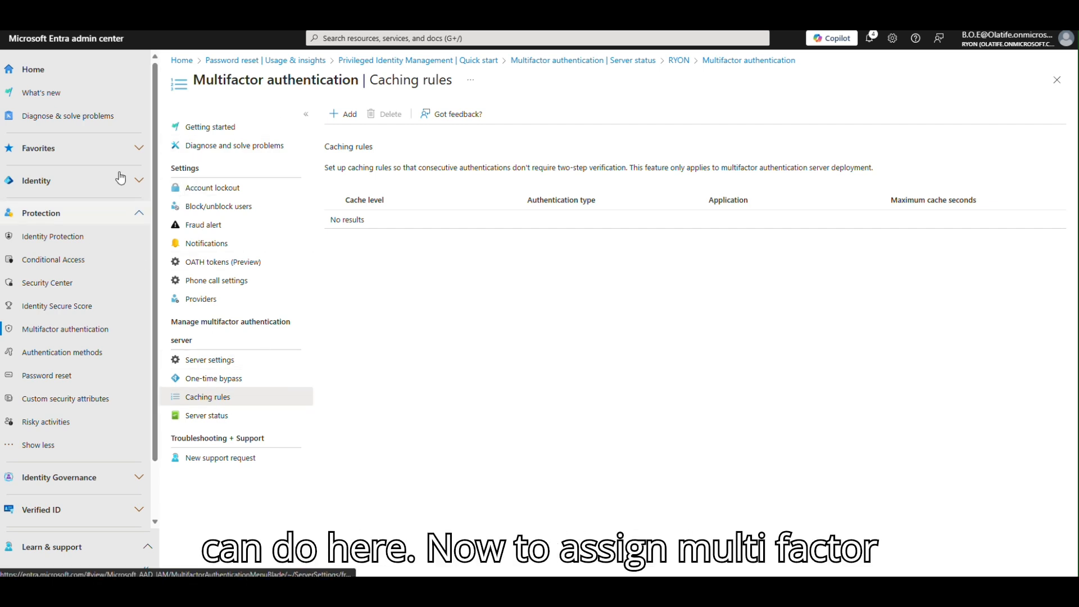
Open per-user multifactor authentication management from the Azure Users list.
mouse_move(1, 62)
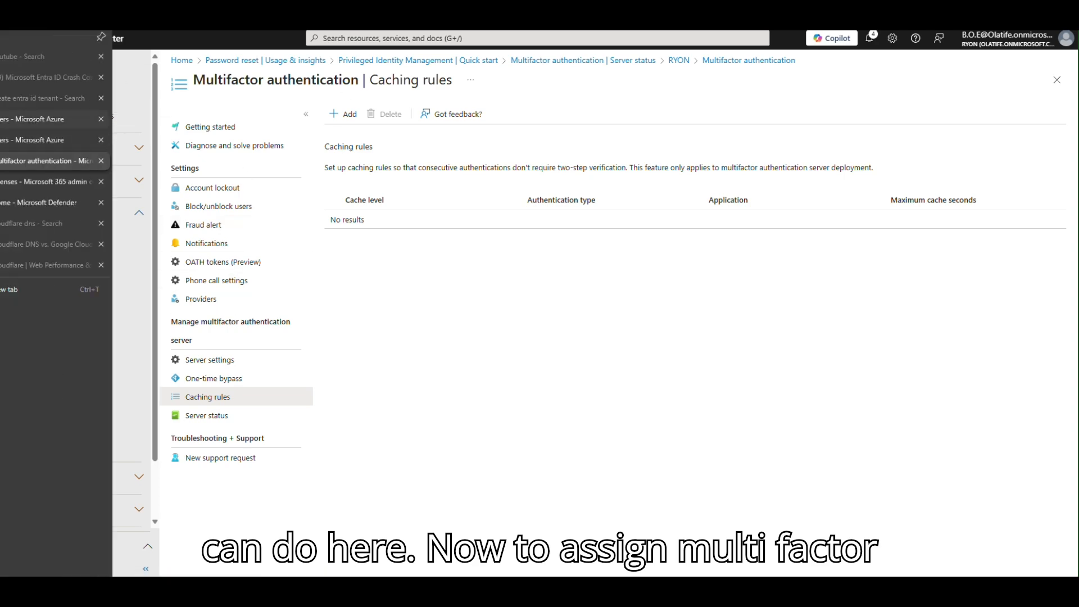
click(45, 119)
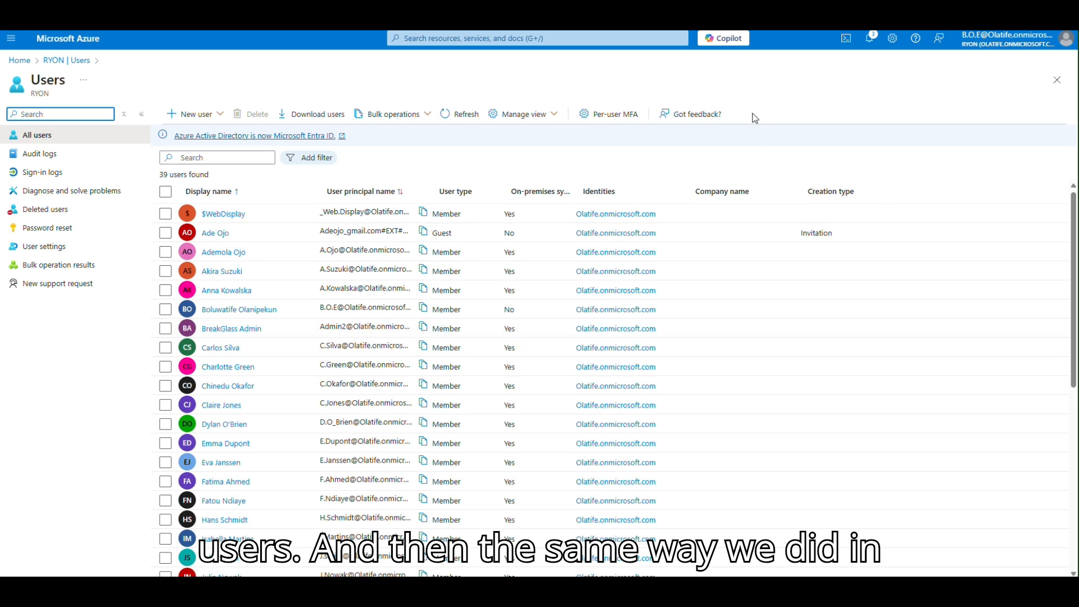
click(600, 119)
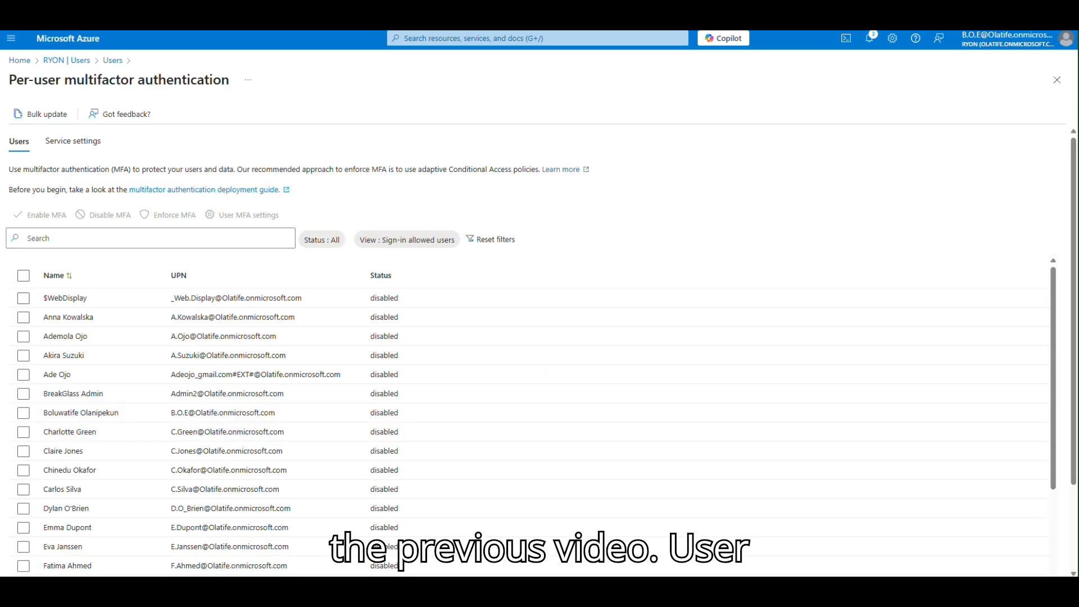
Enable MFA for the guest user and open that user's MFA settings.
click(30, 371)
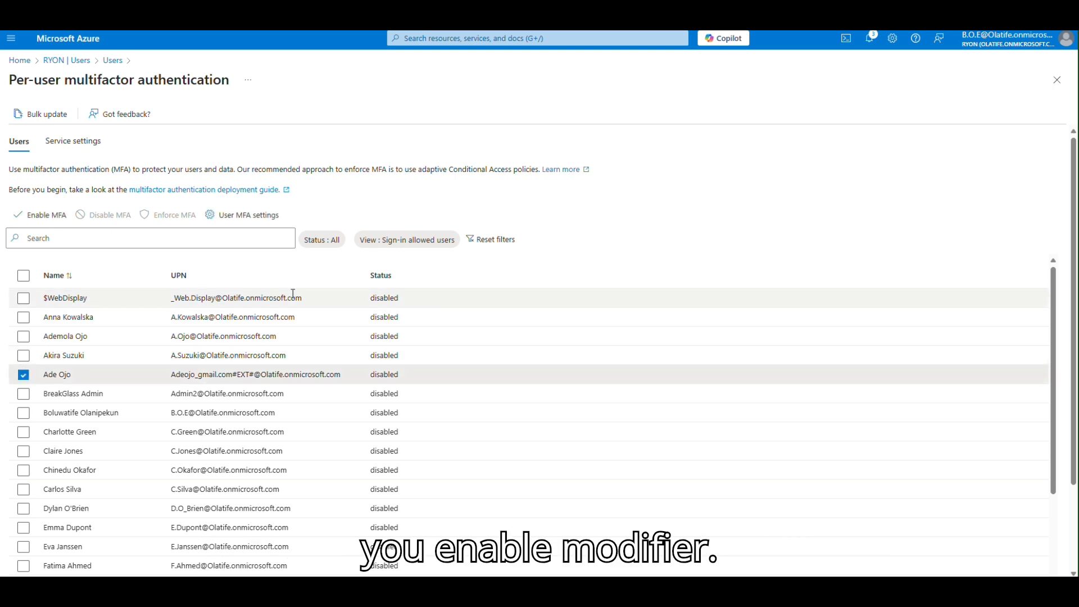
click(44, 215)
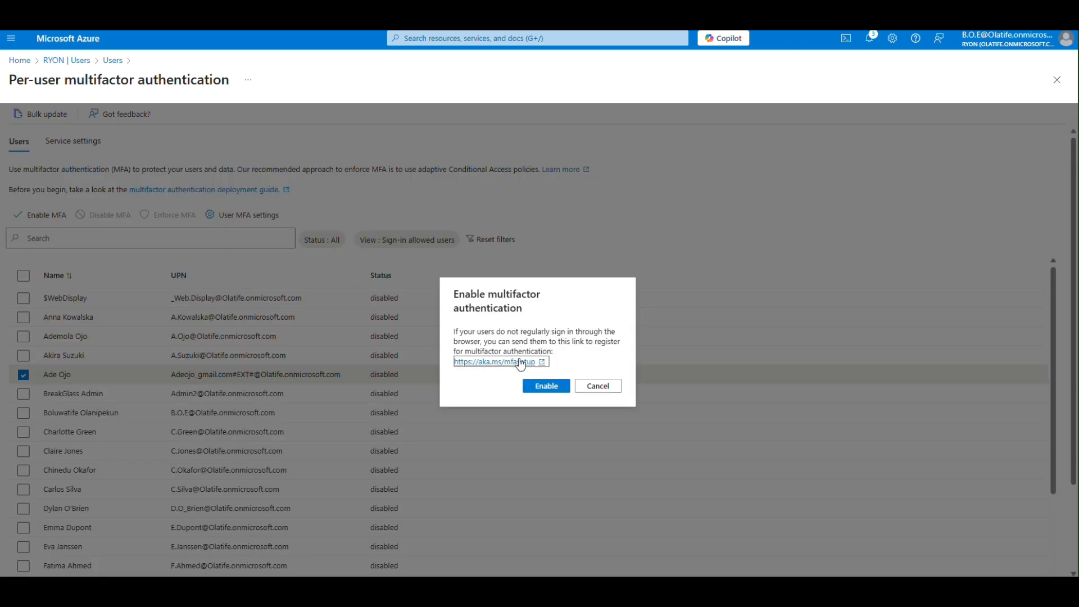
click(550, 387)
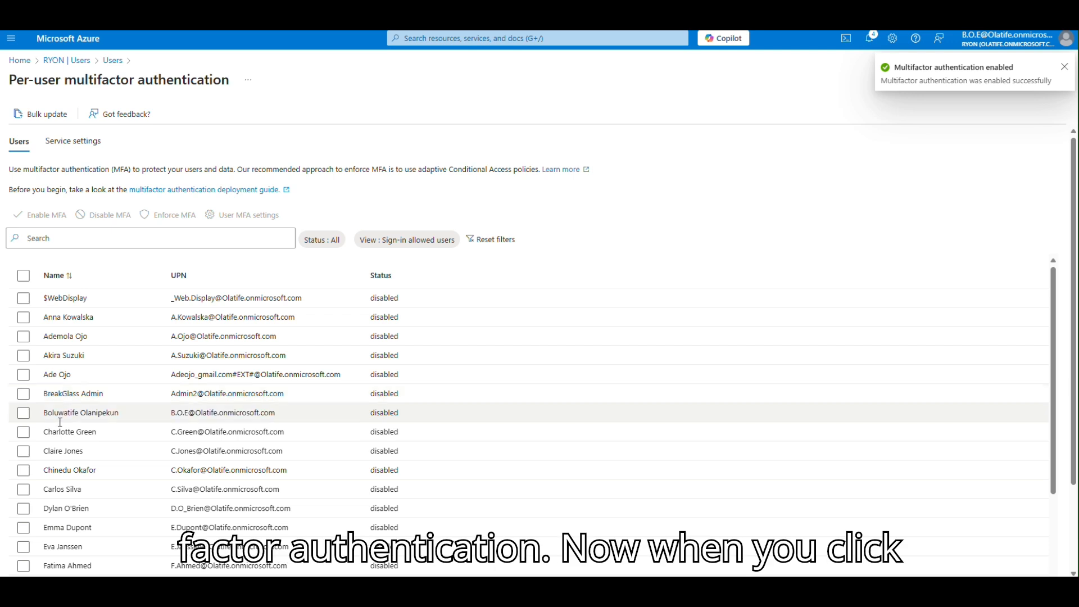
click(23, 375)
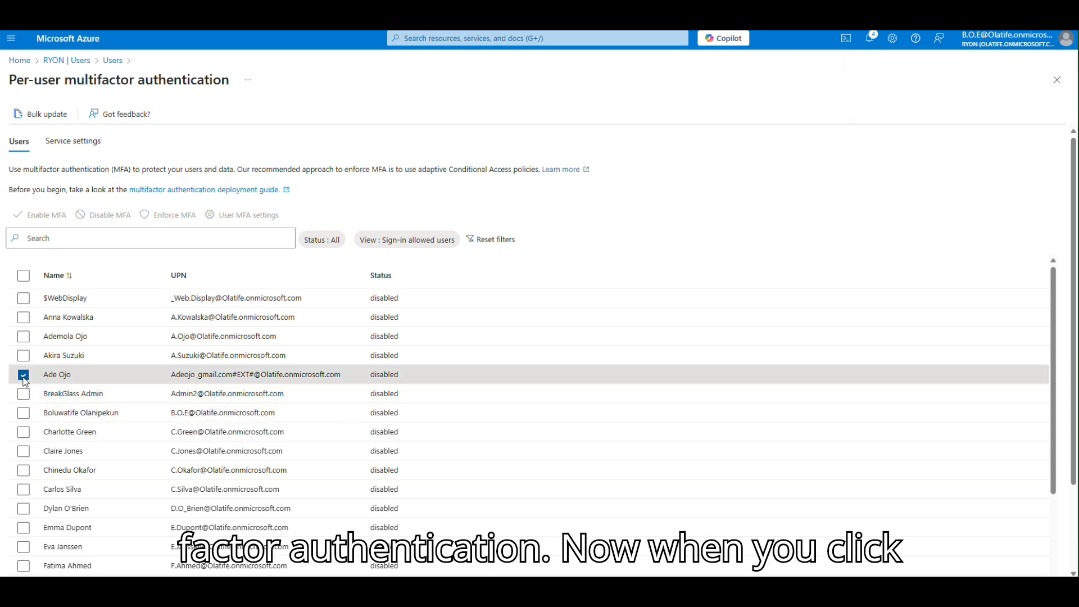
click(257, 218)
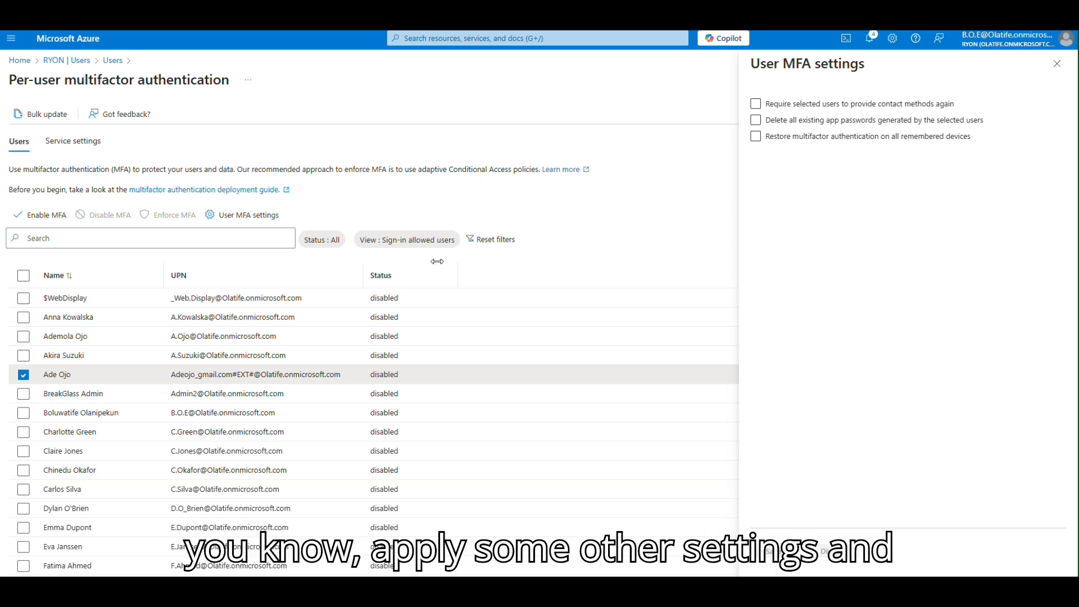
Review the Service settings tab, close the User MFA settings pane, and return to RYON's overview.
click(91, 145)
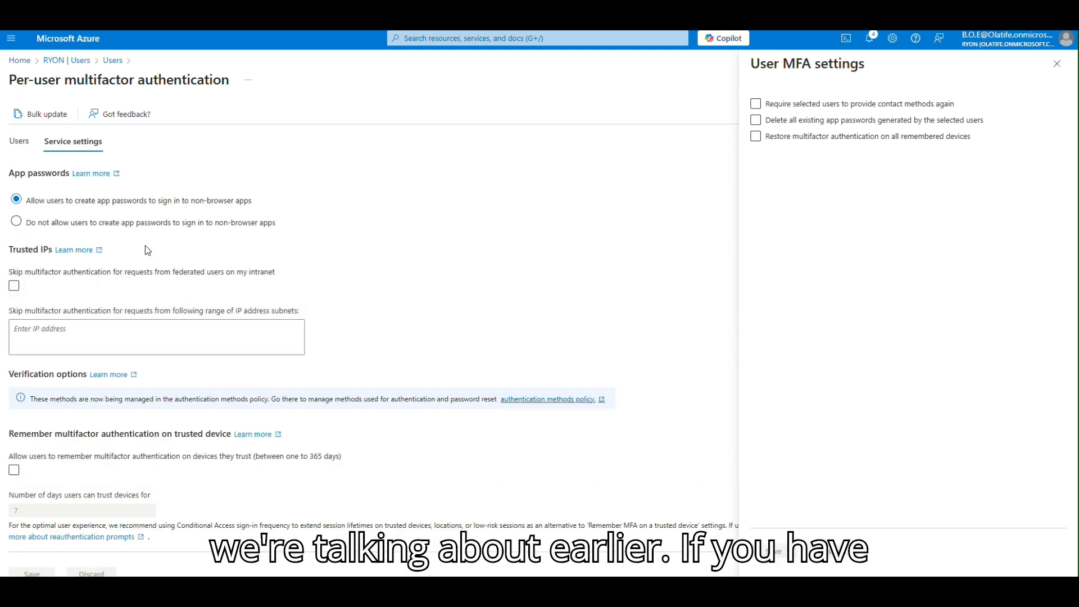
click(115, 293)
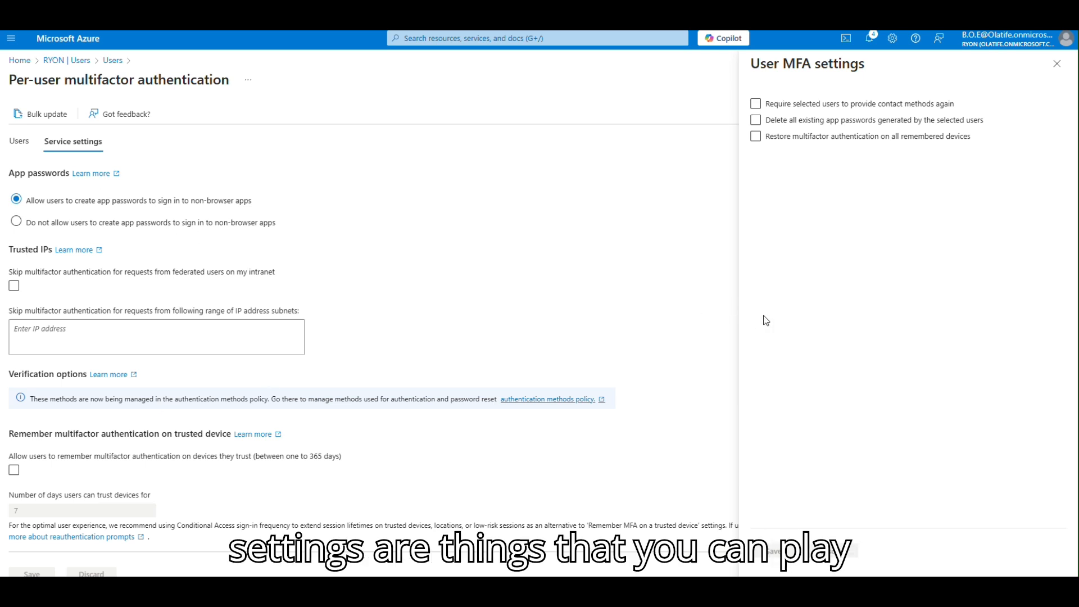
click(1066, 65)
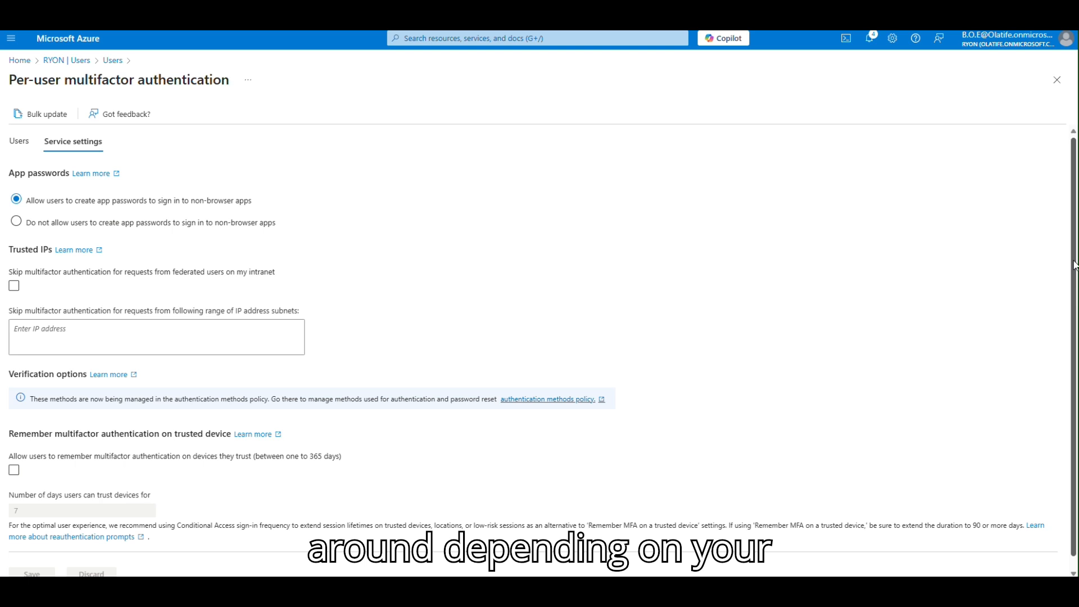
scroll(1074, 265, down, 1)
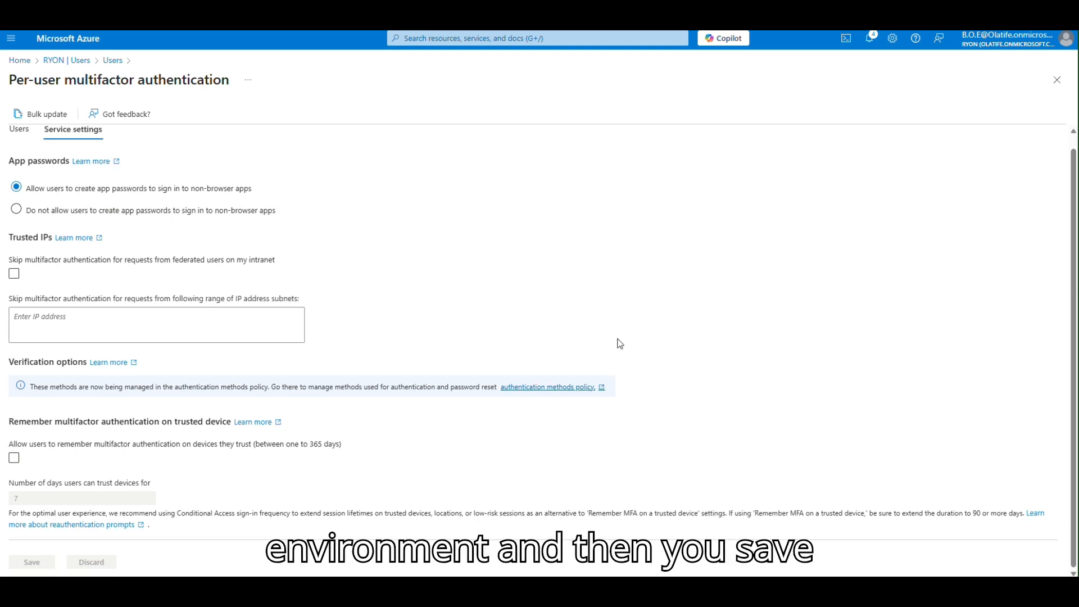
click(65, 63)
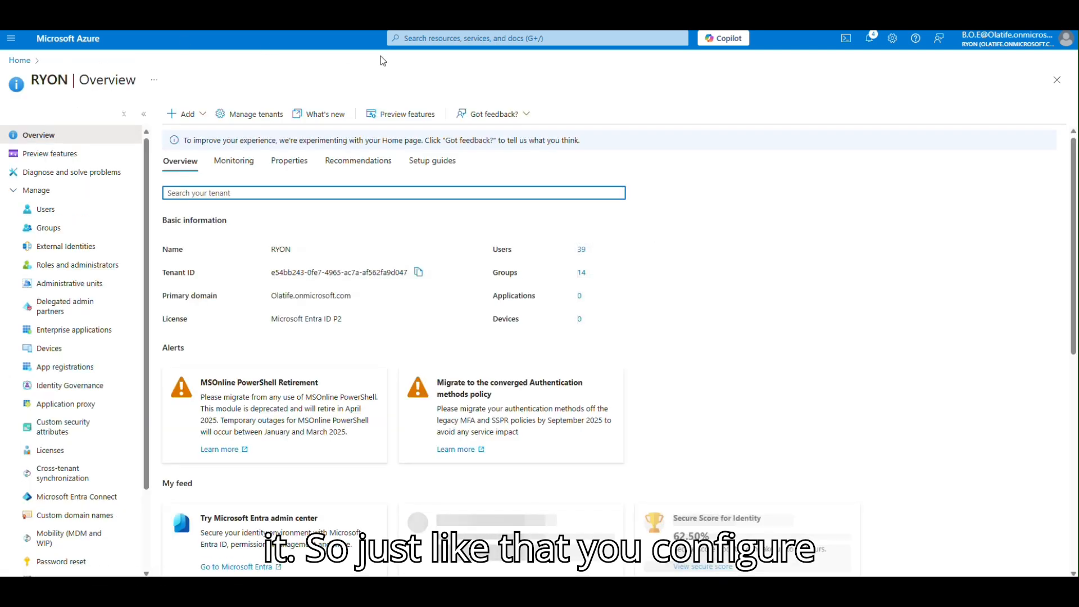
scroll(71, 350, down, 2)
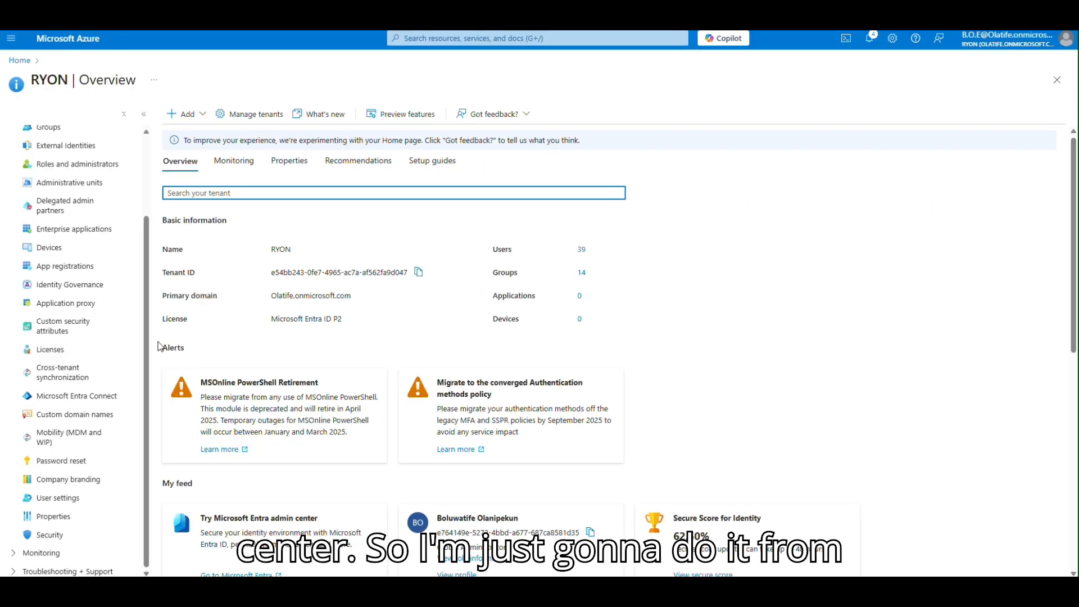
Go to Security > Multifactor authentication from the RYON sidebar.
click(51, 534)
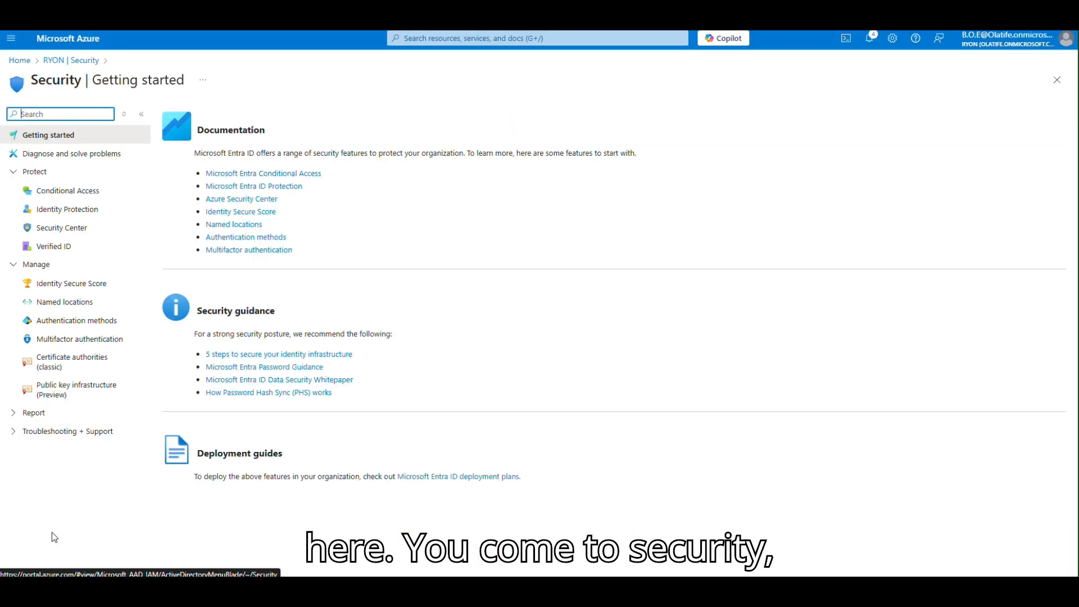
click(69, 341)
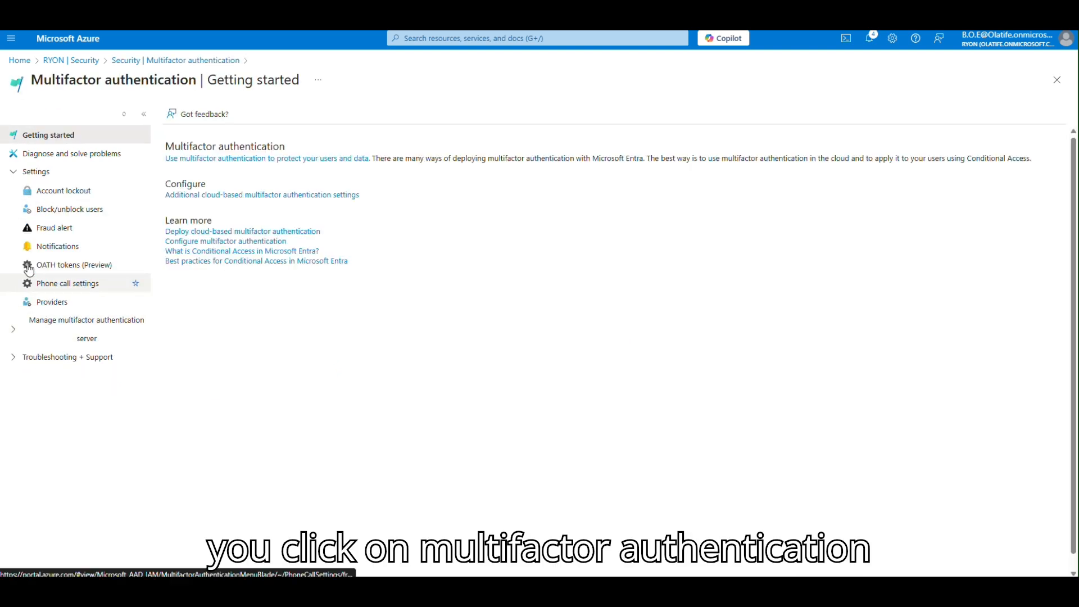
click(72, 235)
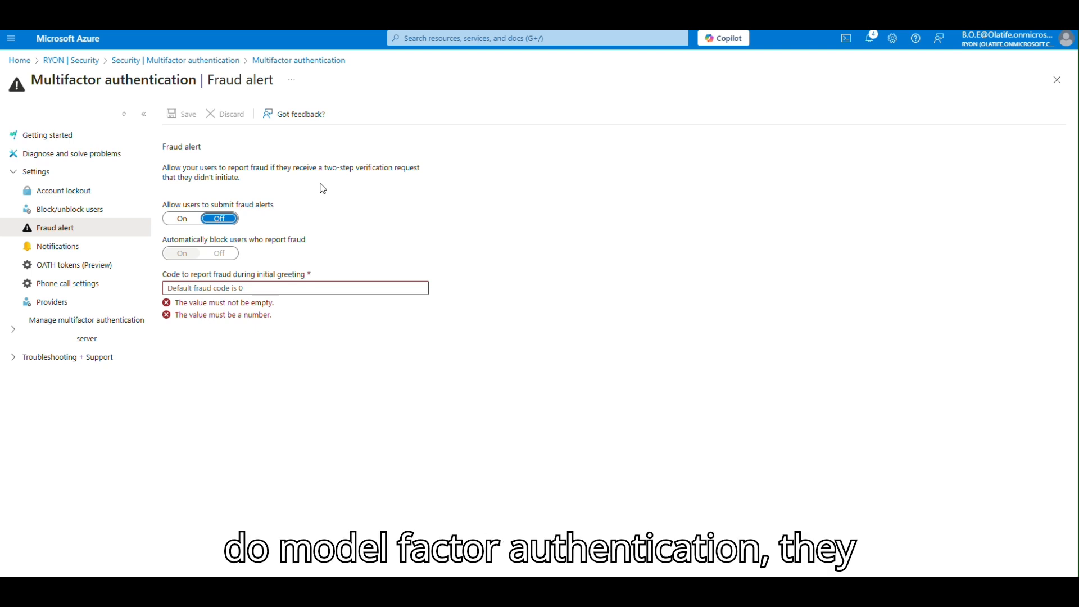
Turn on fraud alert submission and automatic blocking of reporting users, keeping code 0.
click(188, 221)
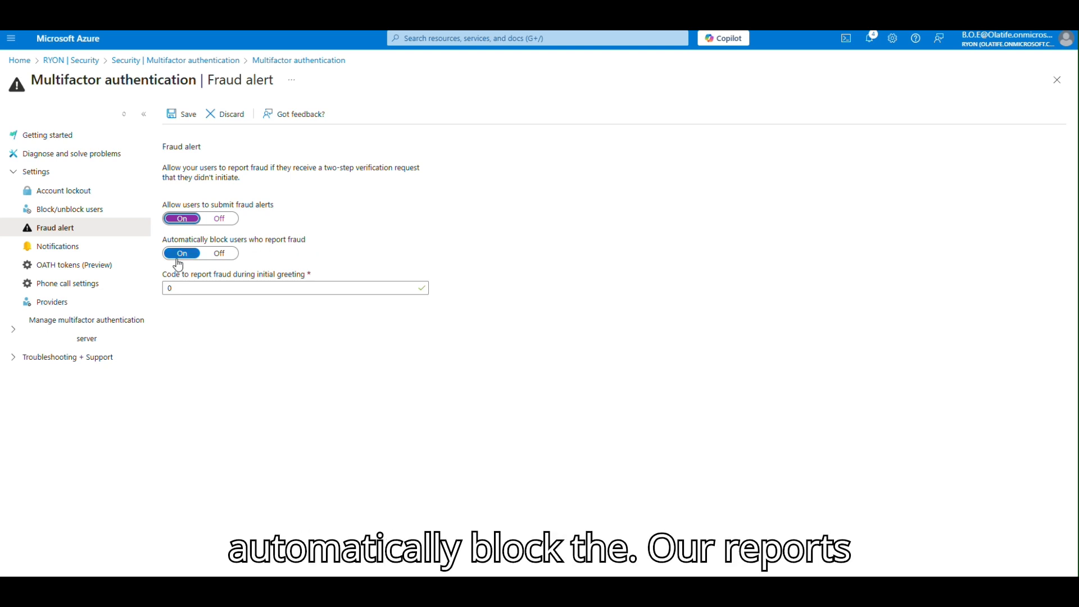
click(211, 290)
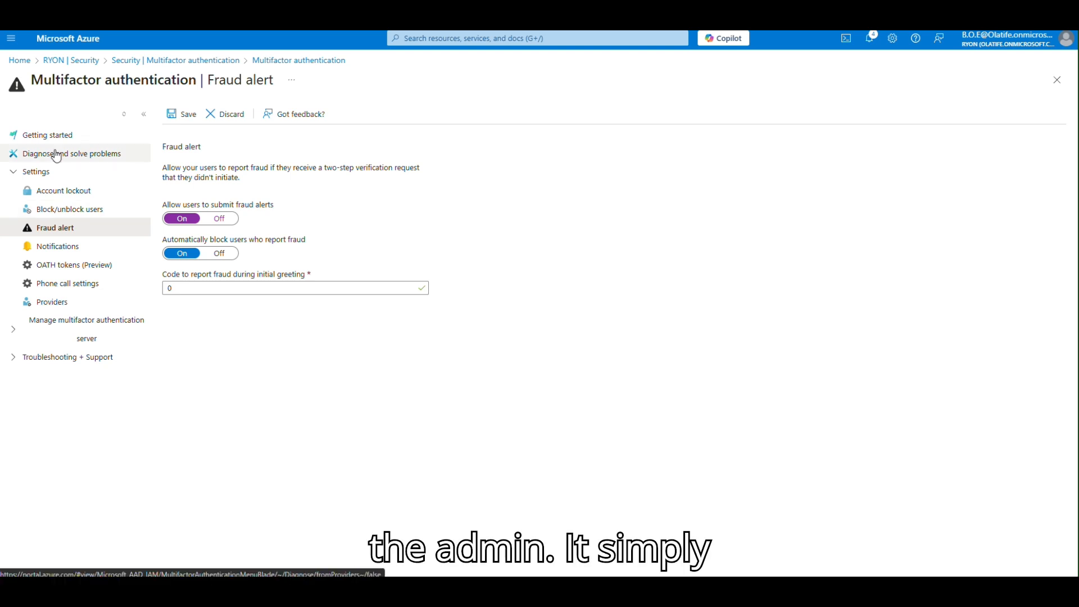
Discard the fraud alert edits and go to Block/unblock users, which lists no blocked users.
click(68, 210)
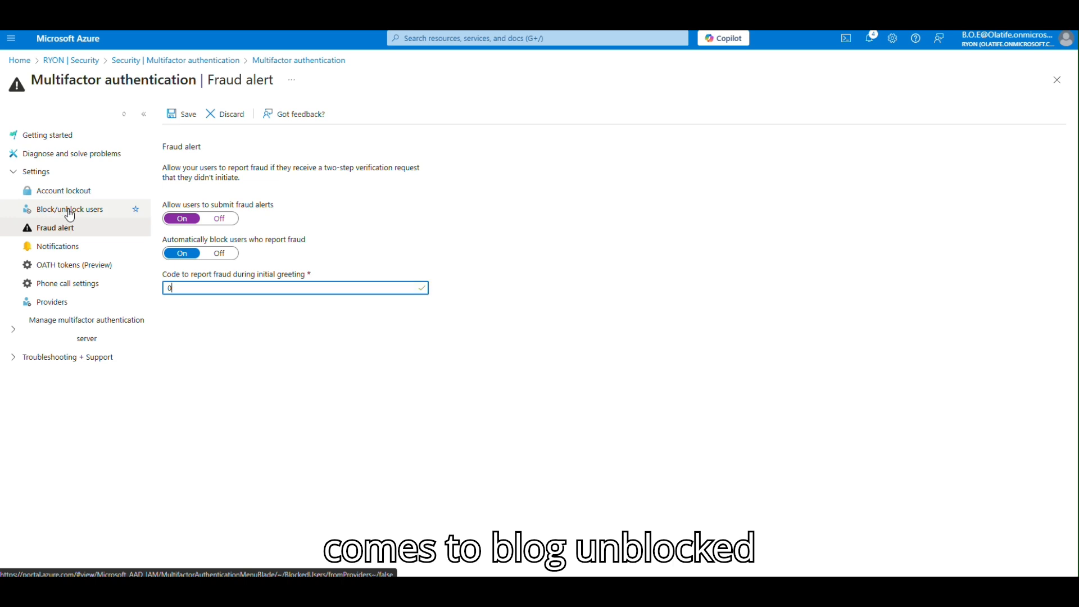
click(70, 212)
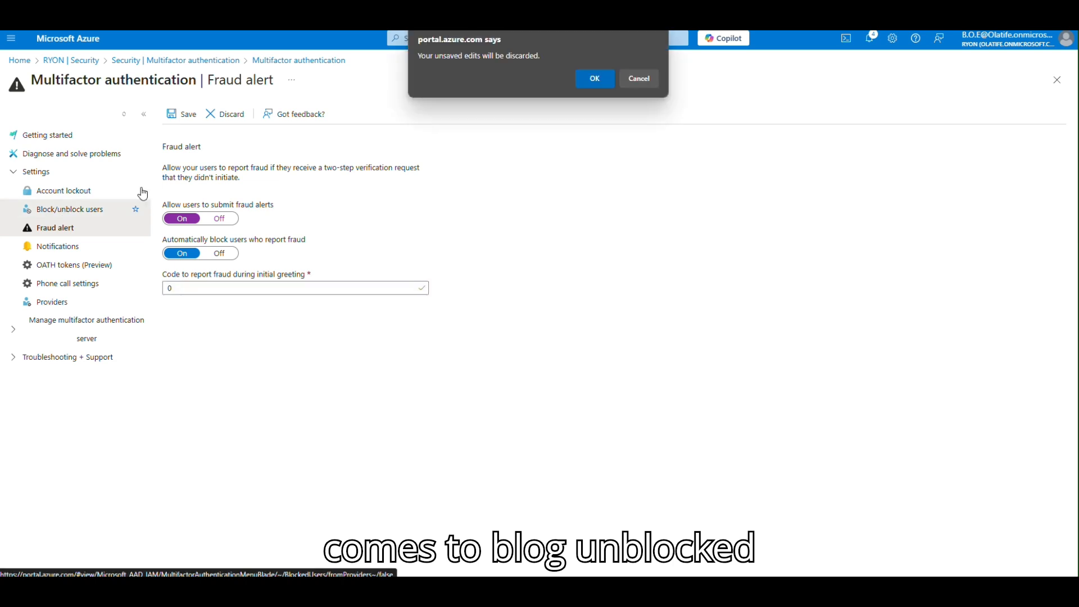
click(596, 78)
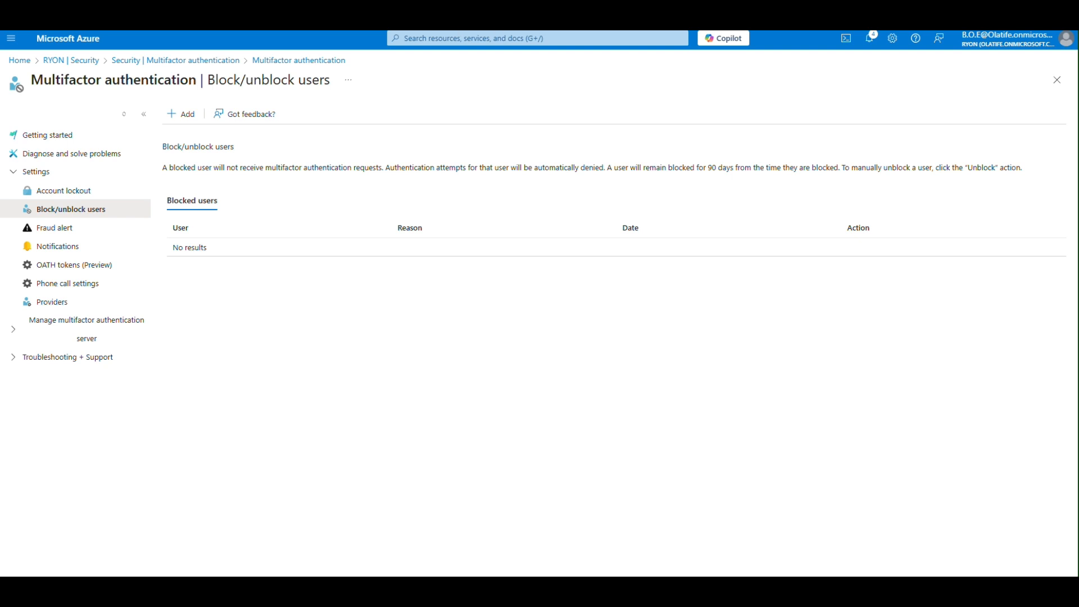
click(13, 329)
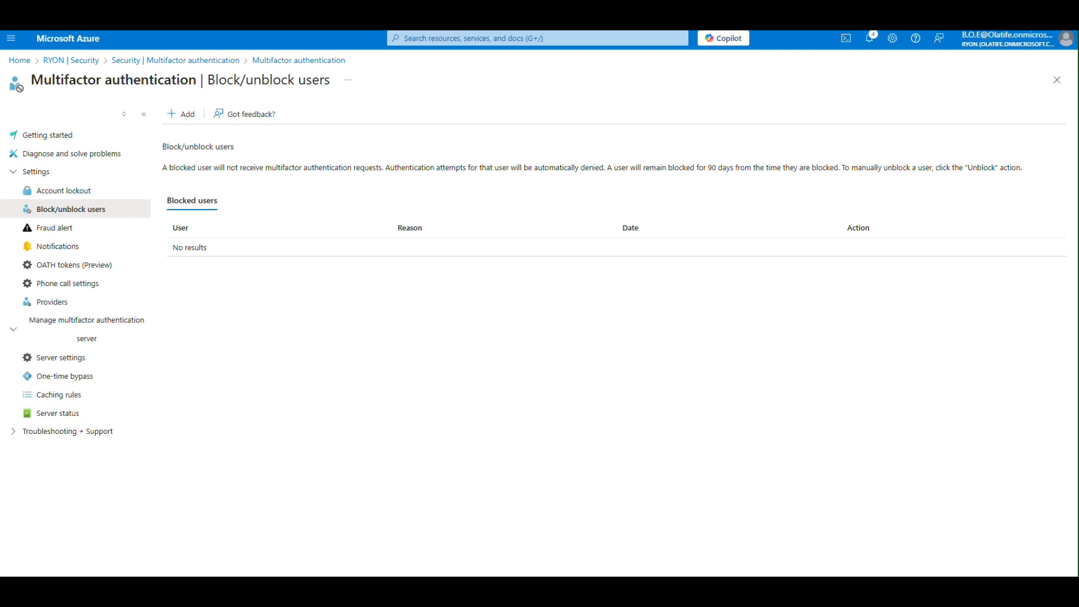
Go to One-time bypass (300-second default) and start a new one-time bypass entry.
click(65, 382)
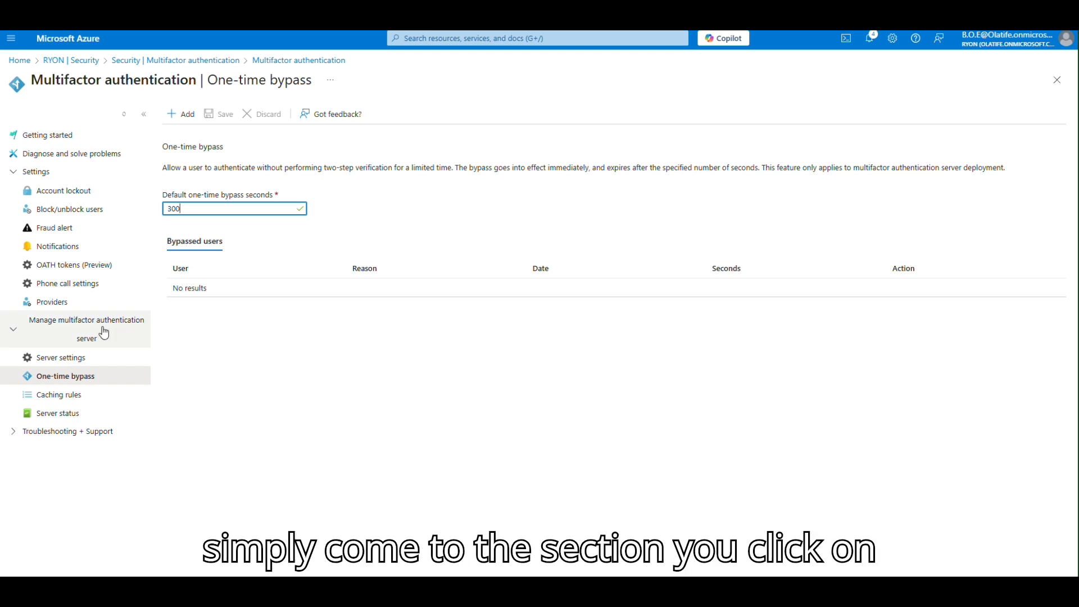
click(175, 115)
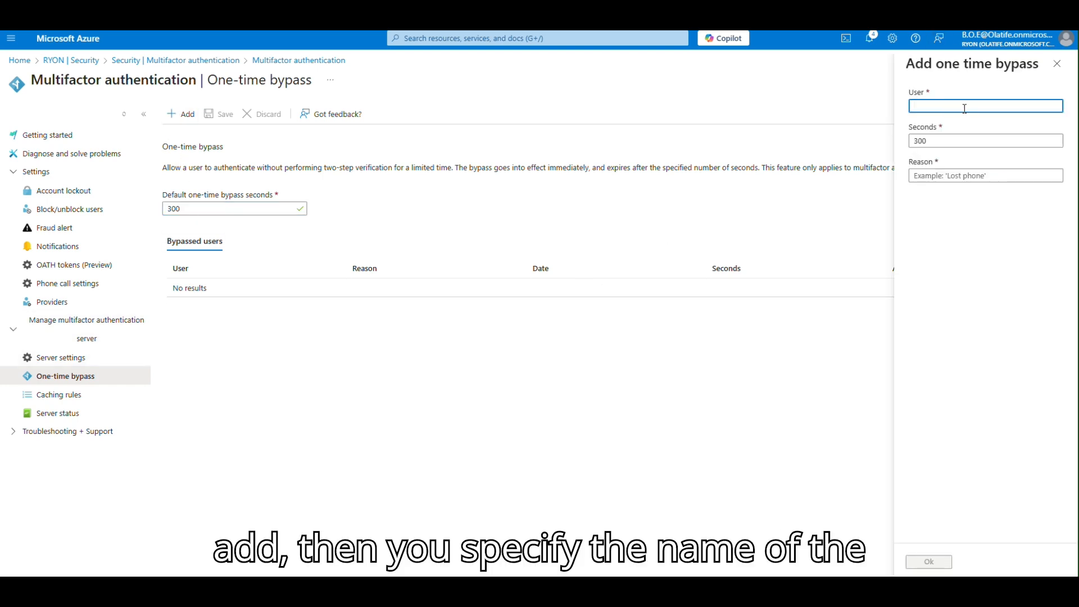
click(964, 109)
Look over the bypass Seconds and Reason fields, then close the panel without adding a bypass.
click(960, 140)
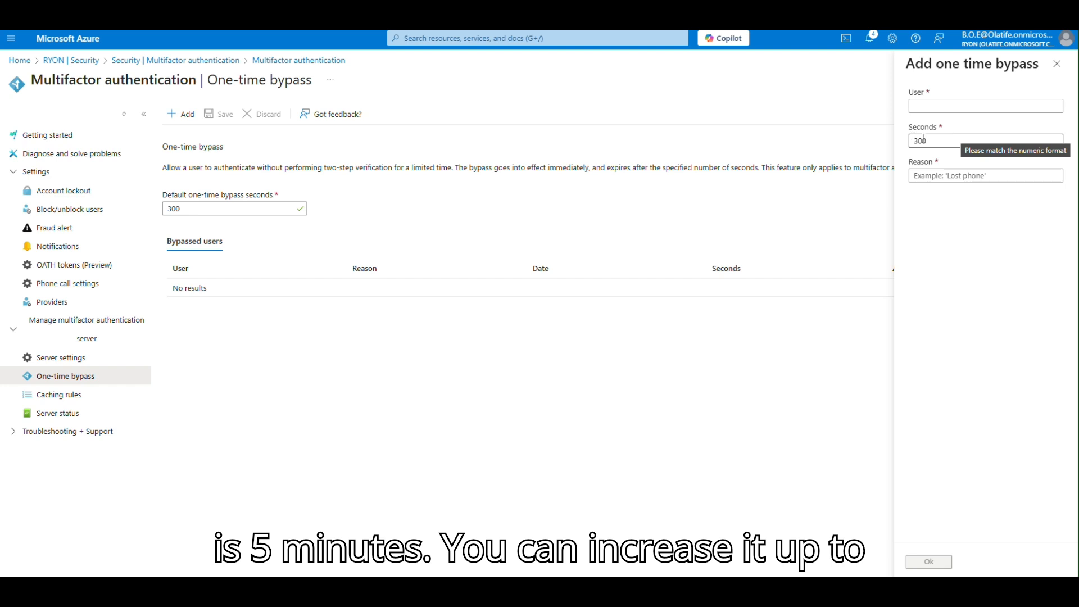
click(959, 176)
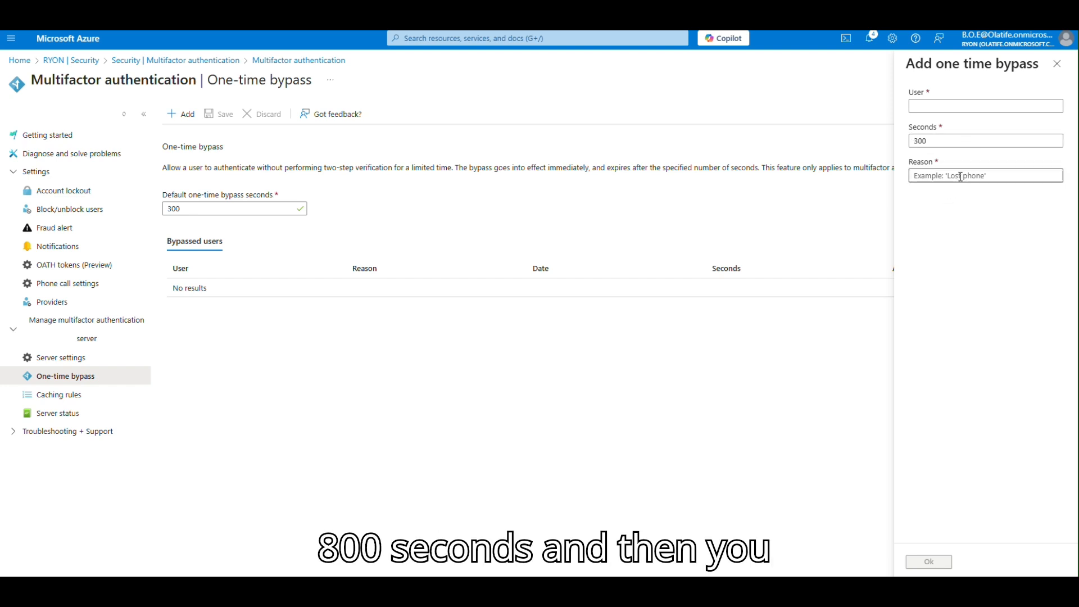
click(950, 263)
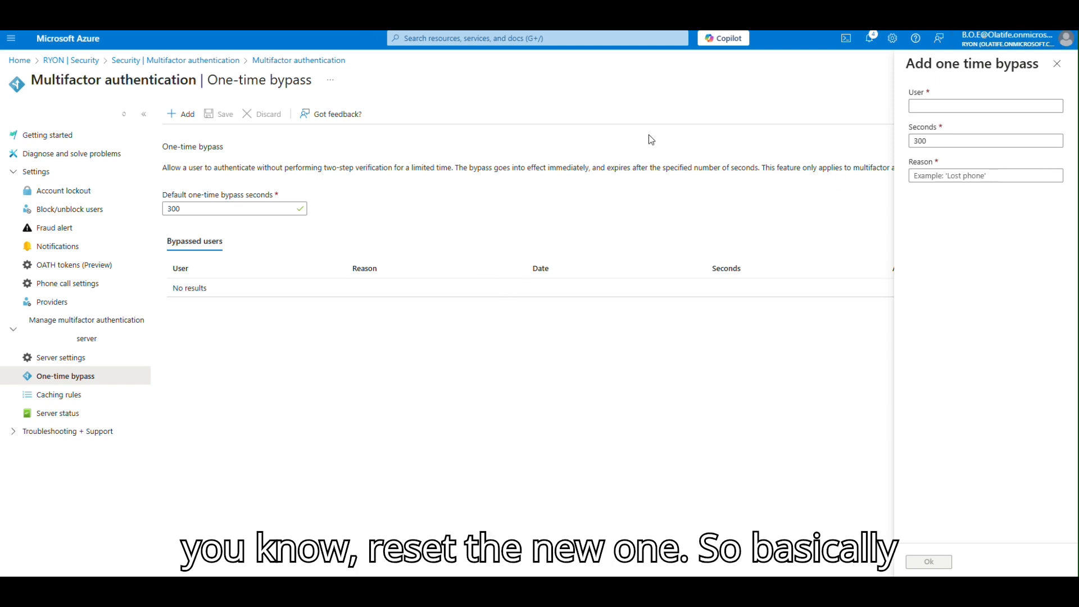
click(1064, 63)
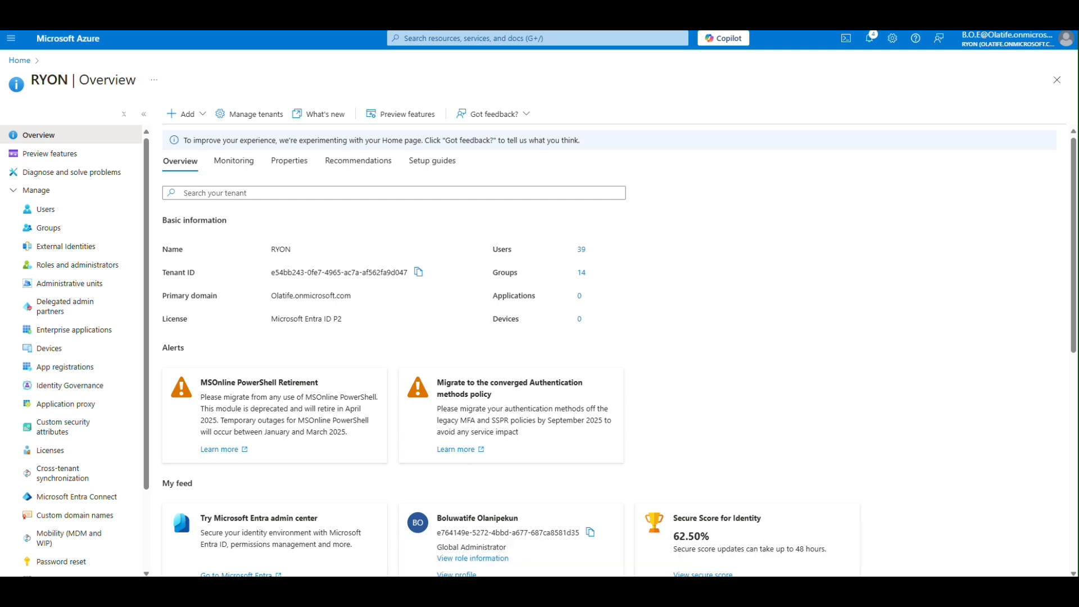
Go to Security > Conditional Access, leave the templates page unsaved, and return to the overview.
drag(148, 244, 154, 336)
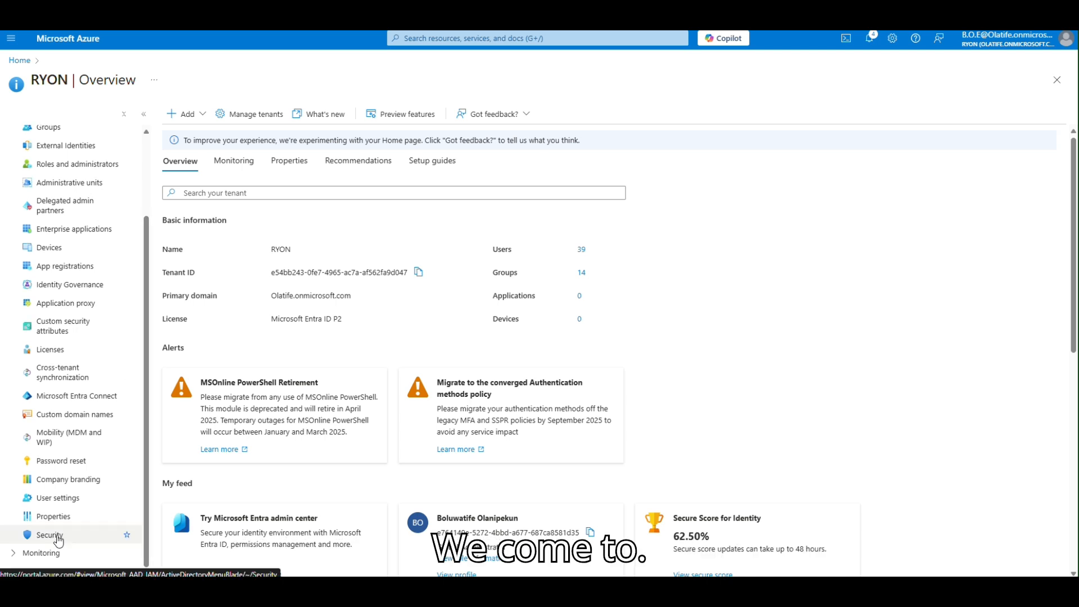
click(56, 543)
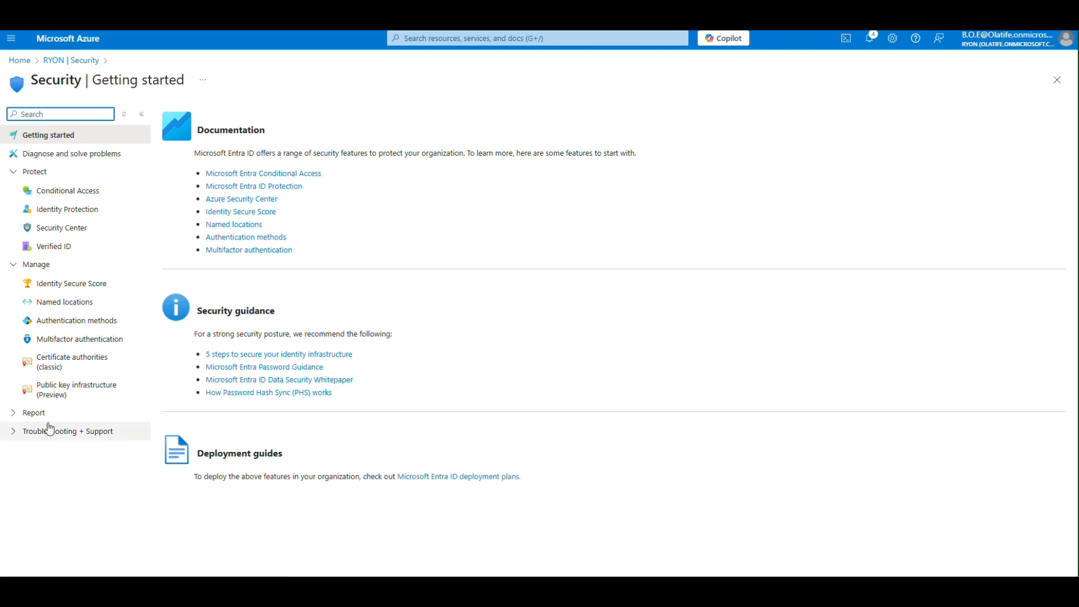
click(58, 194)
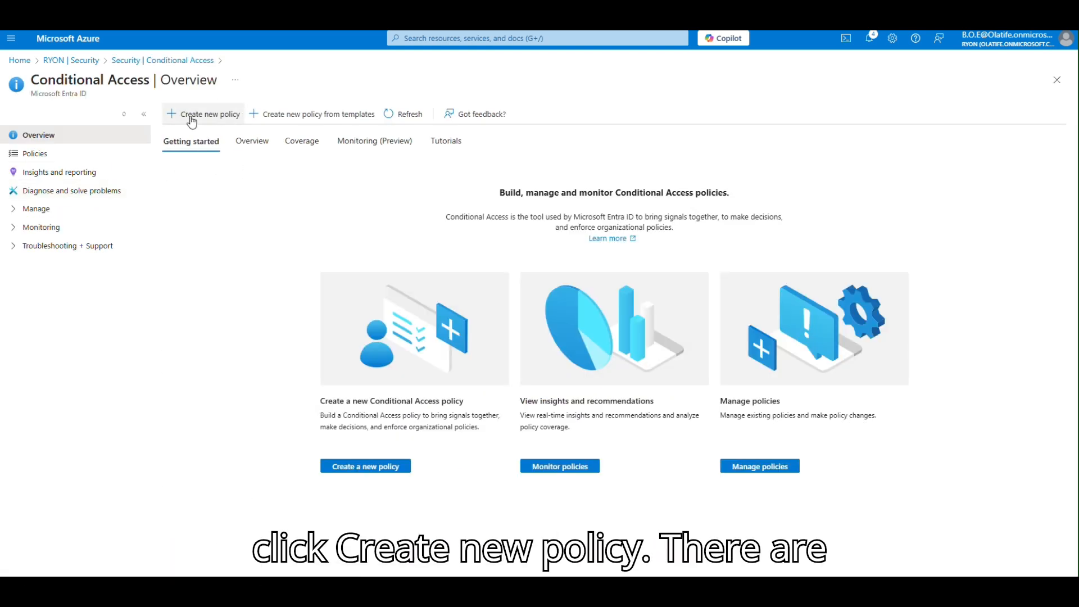
click(329, 116)
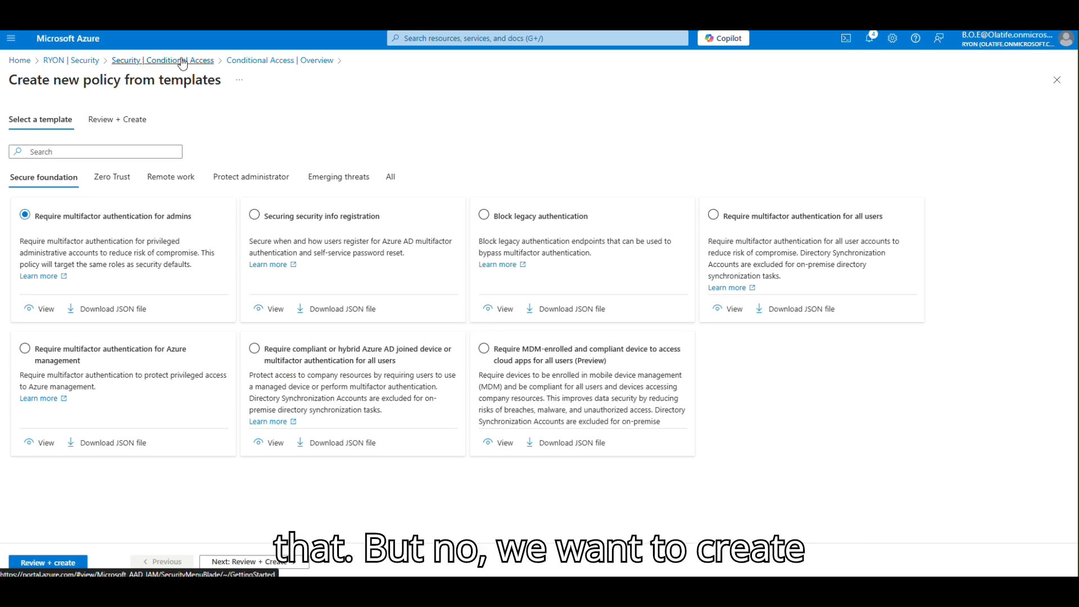
click(163, 60)
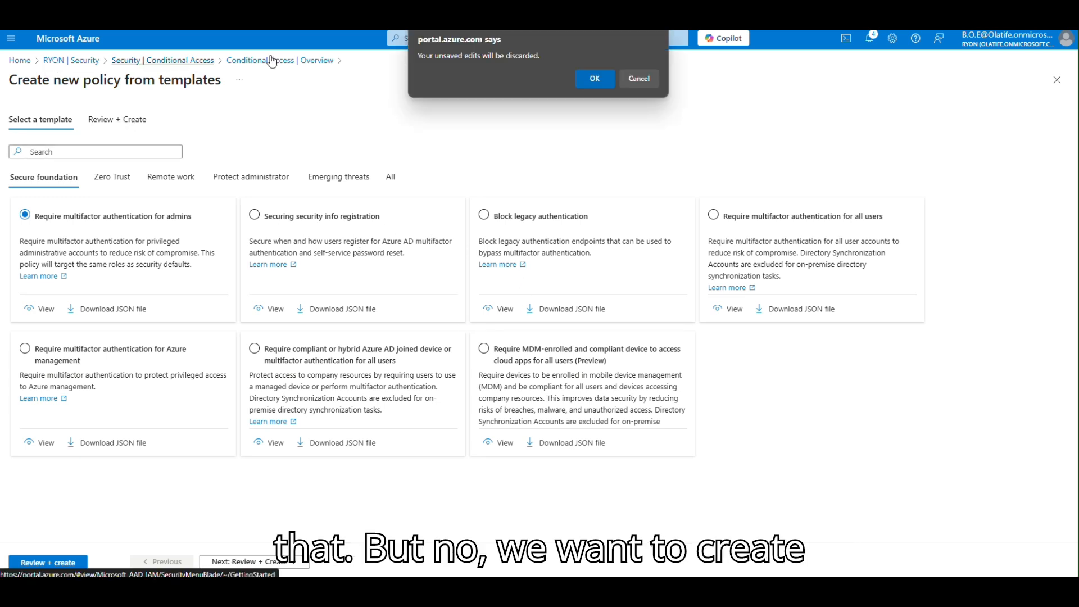
click(588, 77)
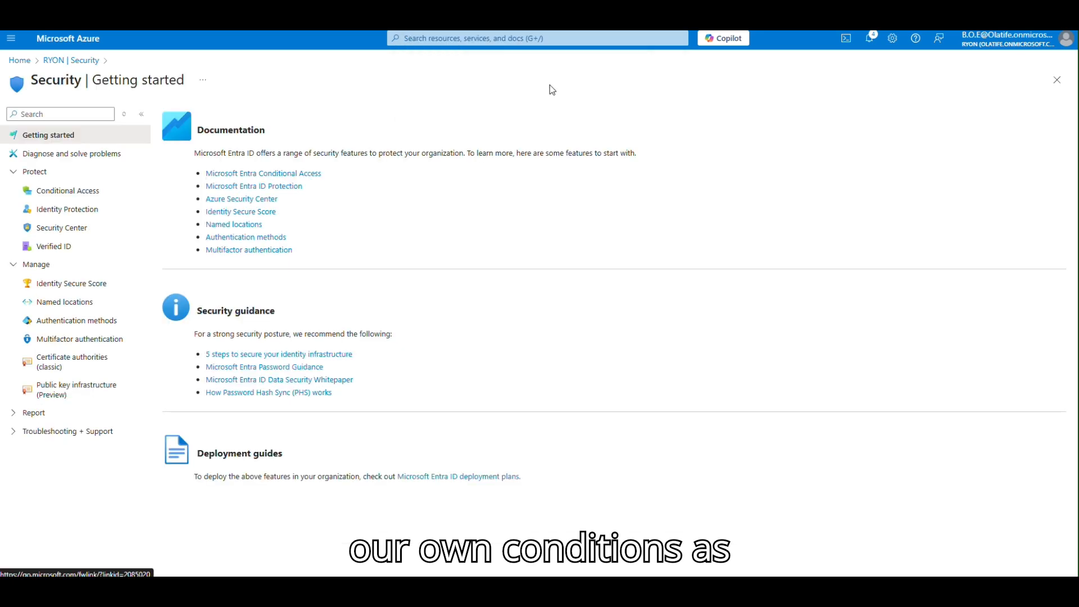
click(46, 193)
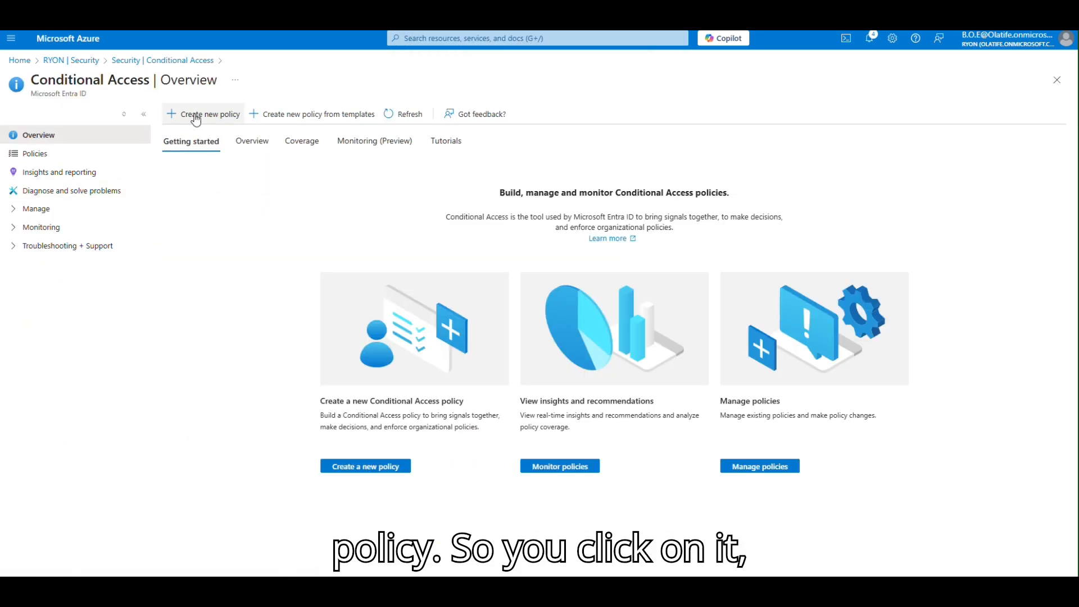
Start a new Conditional Access policy named 'Conditional Access for Azure Portal'.
click(196, 116)
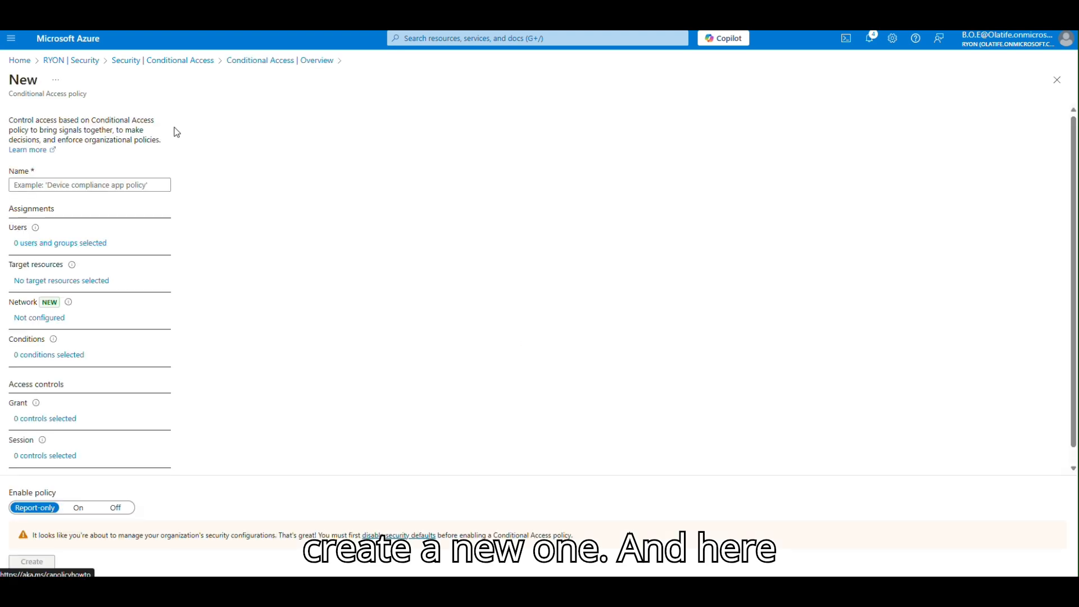
click(80, 185)
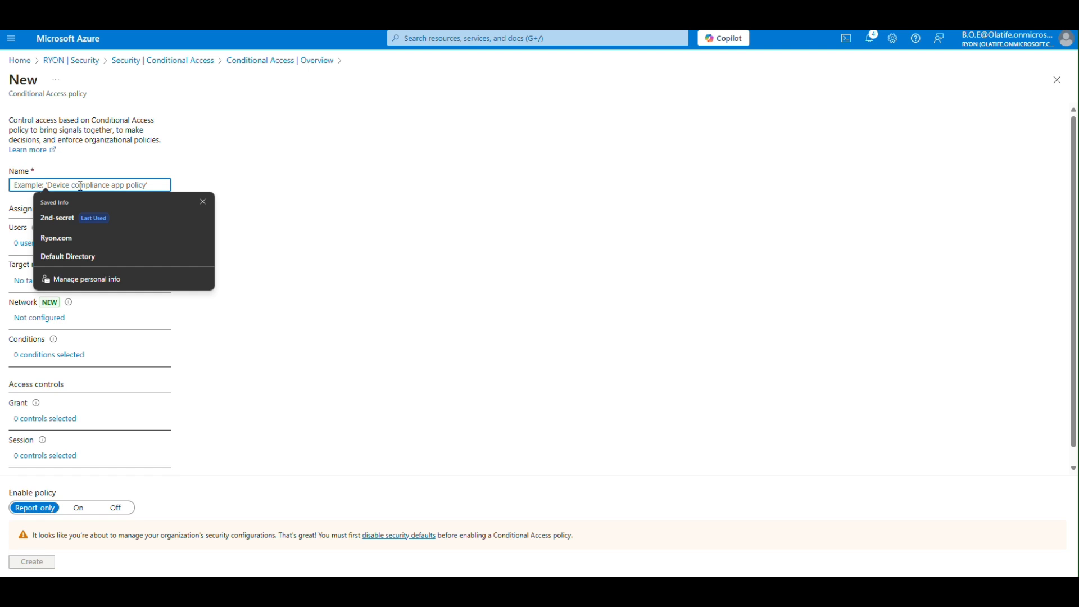
text(Conditional Access for)
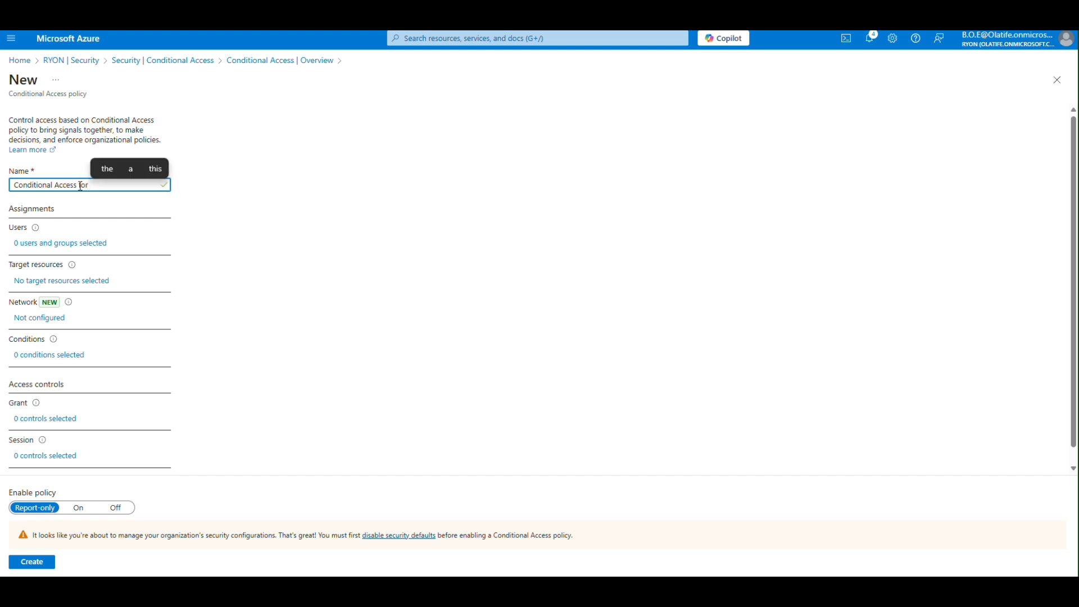
text( A)
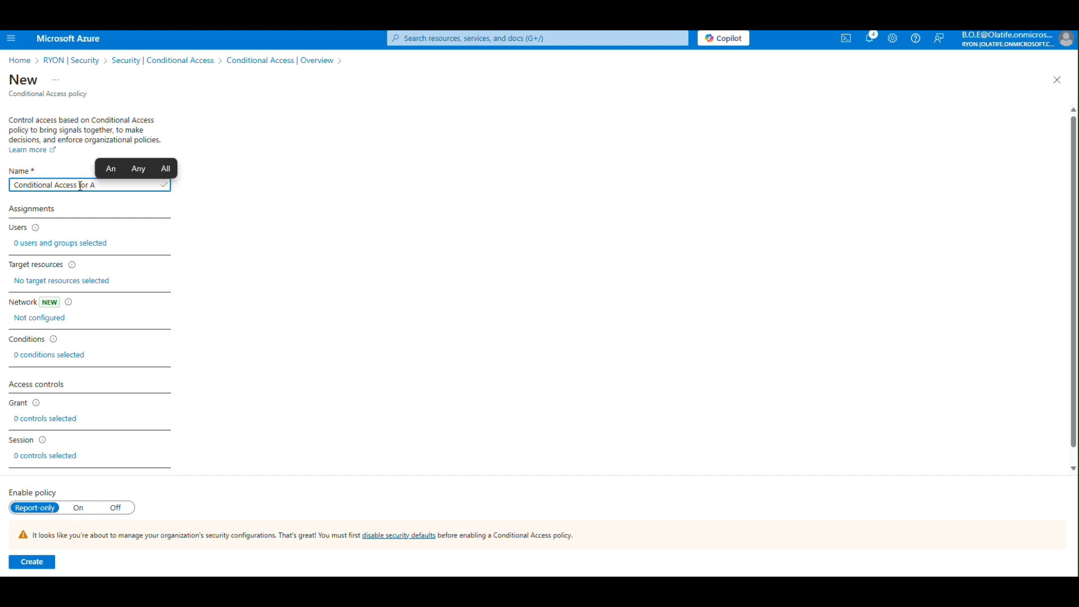
text(zure Portal)
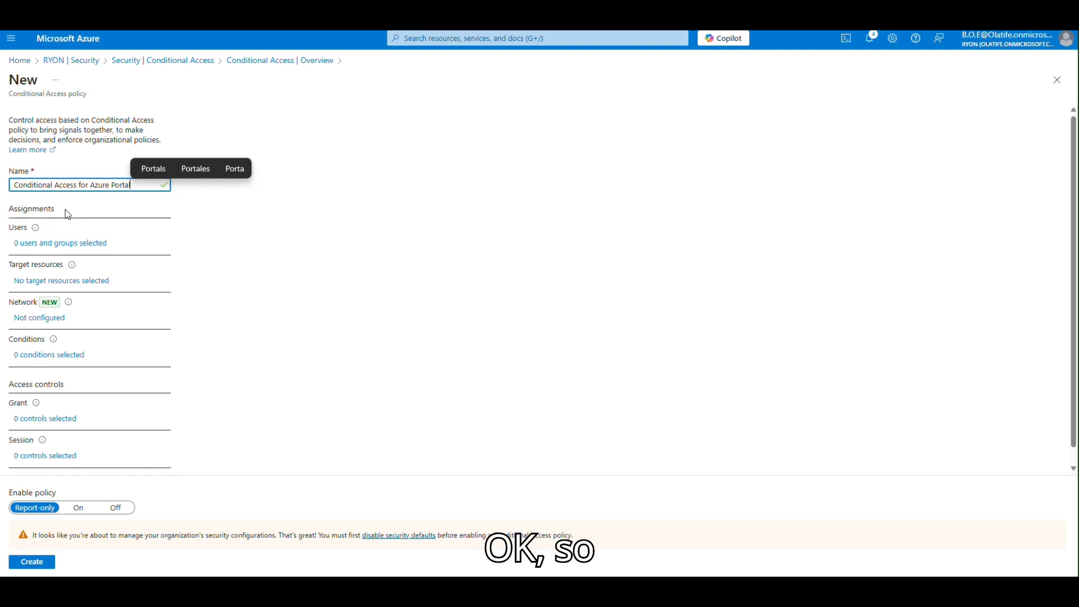
Set the policy's Users assignment to include specific users and groups.
click(50, 249)
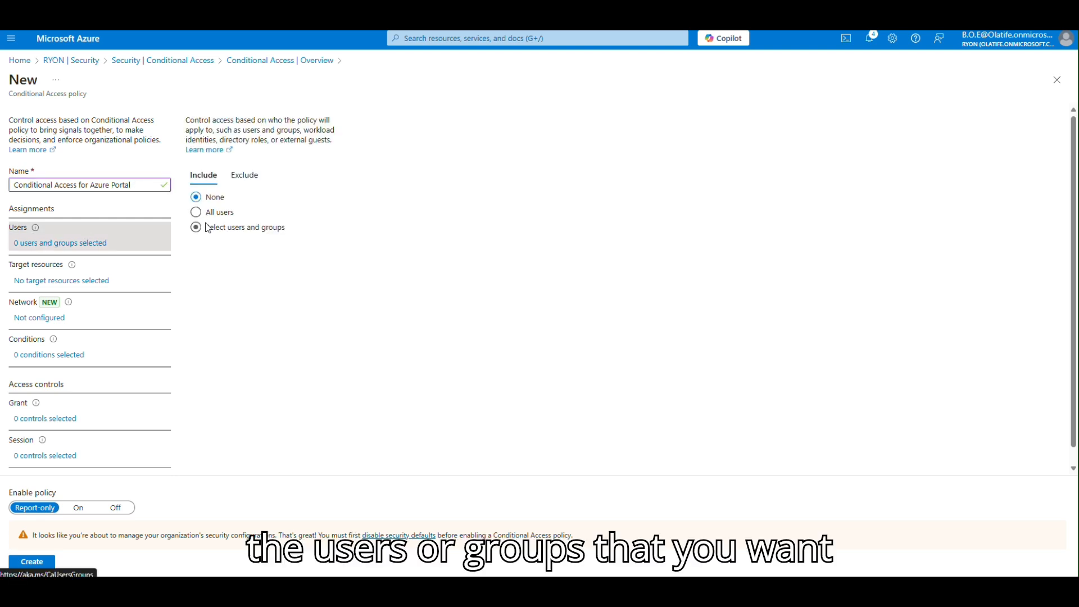
click(243, 225)
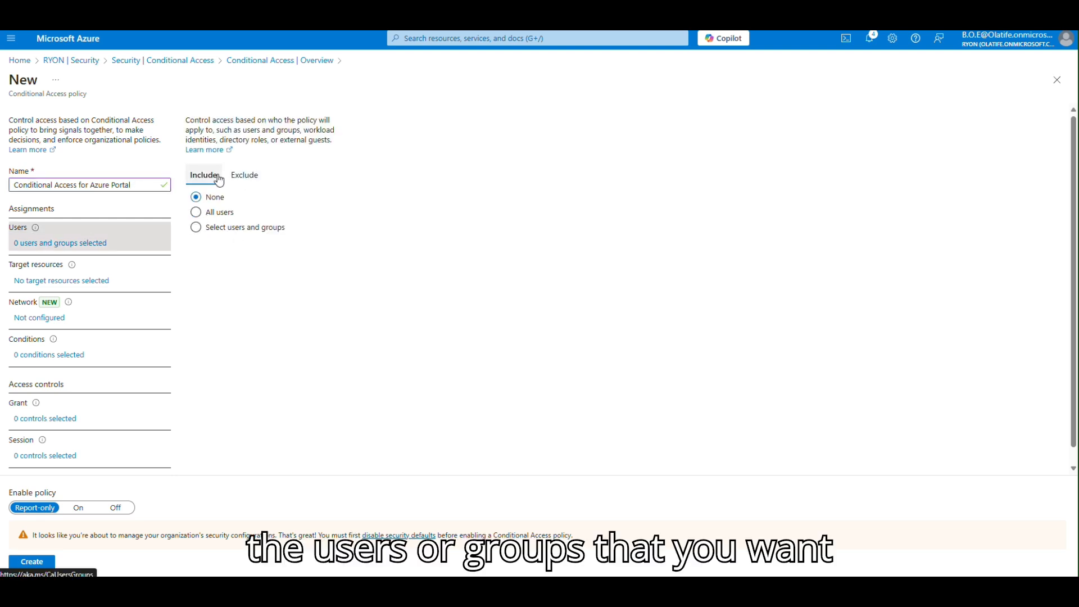
click(251, 176)
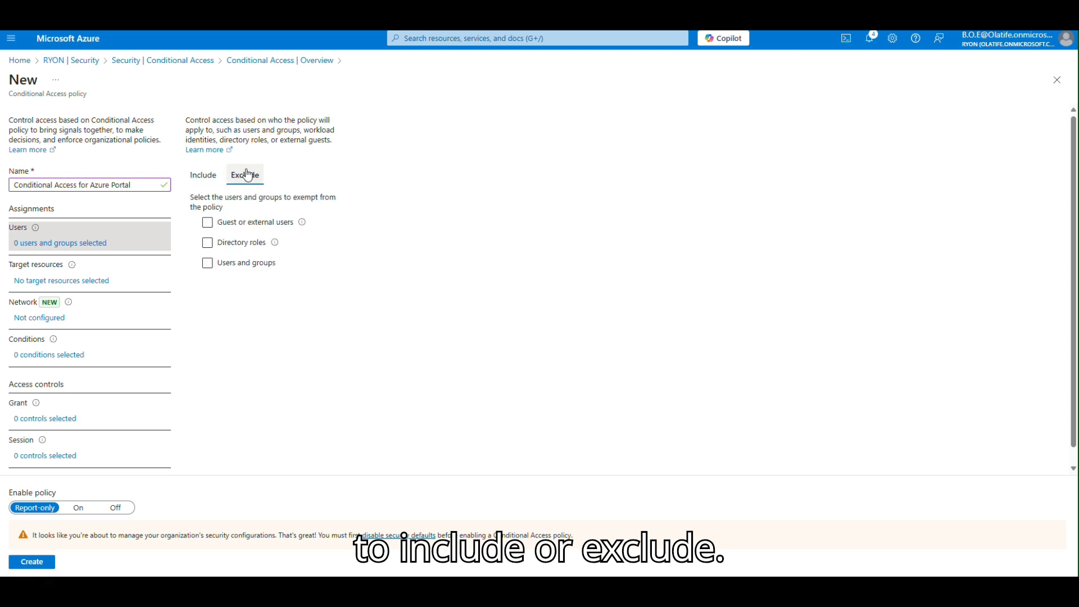
click(210, 176)
click(196, 228)
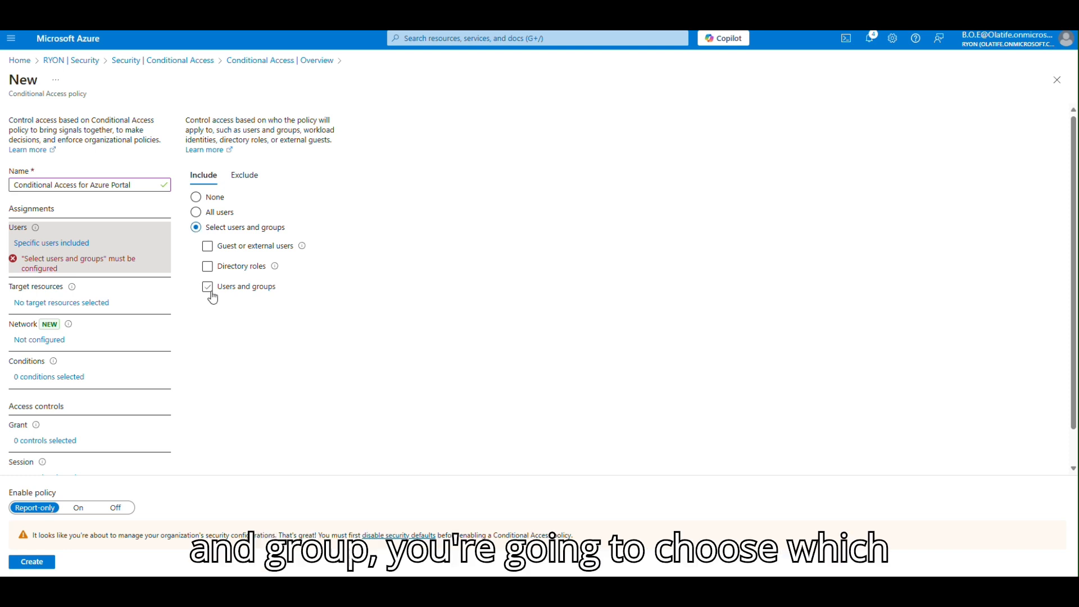
click(208, 267)
click(232, 263)
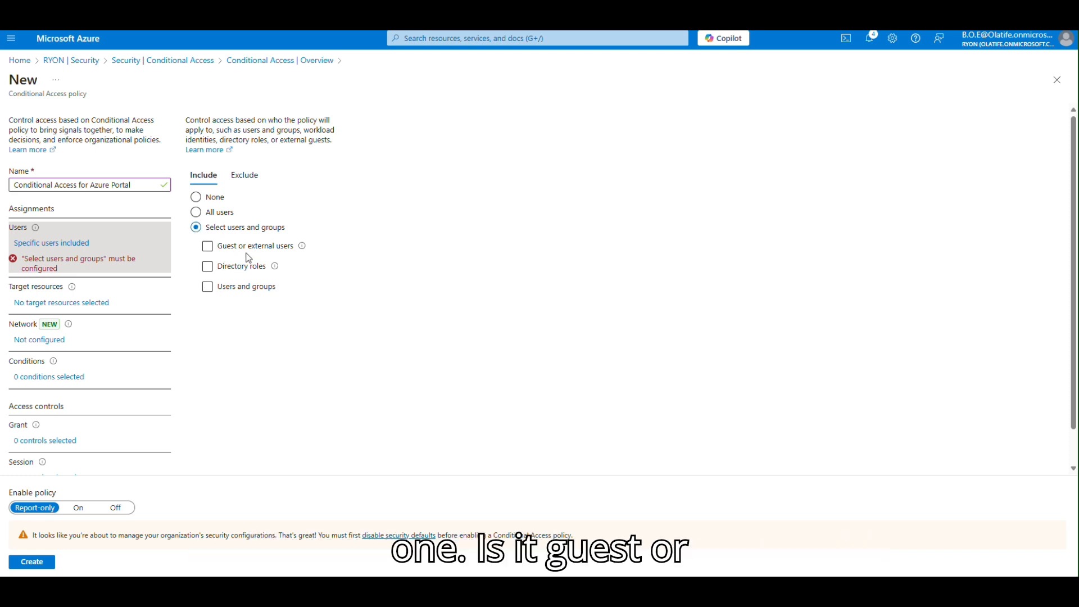
click(242, 269)
mouse_move(275, 269)
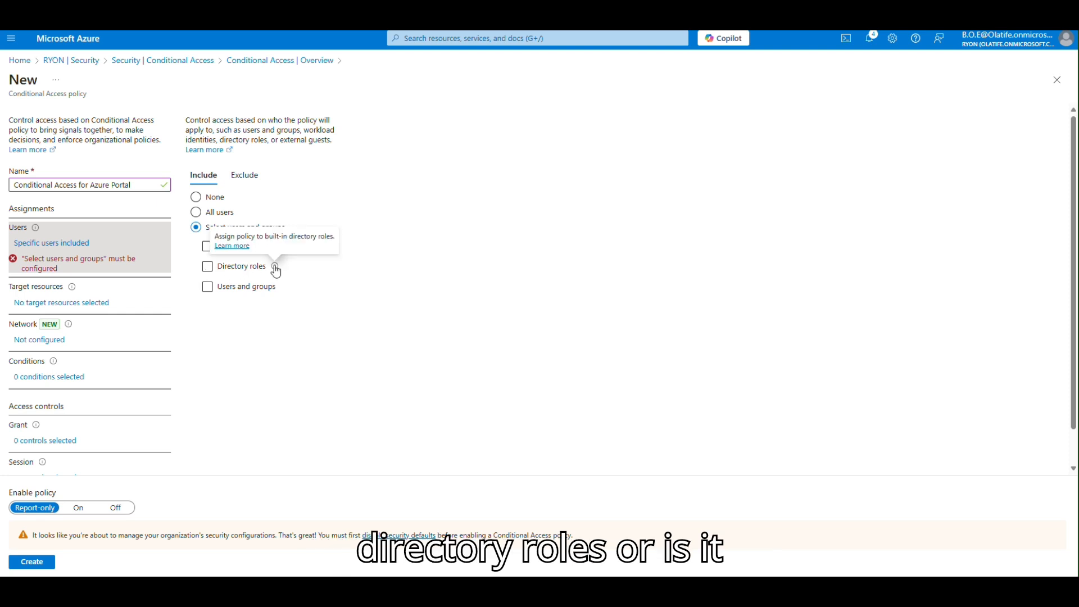
click(209, 288)
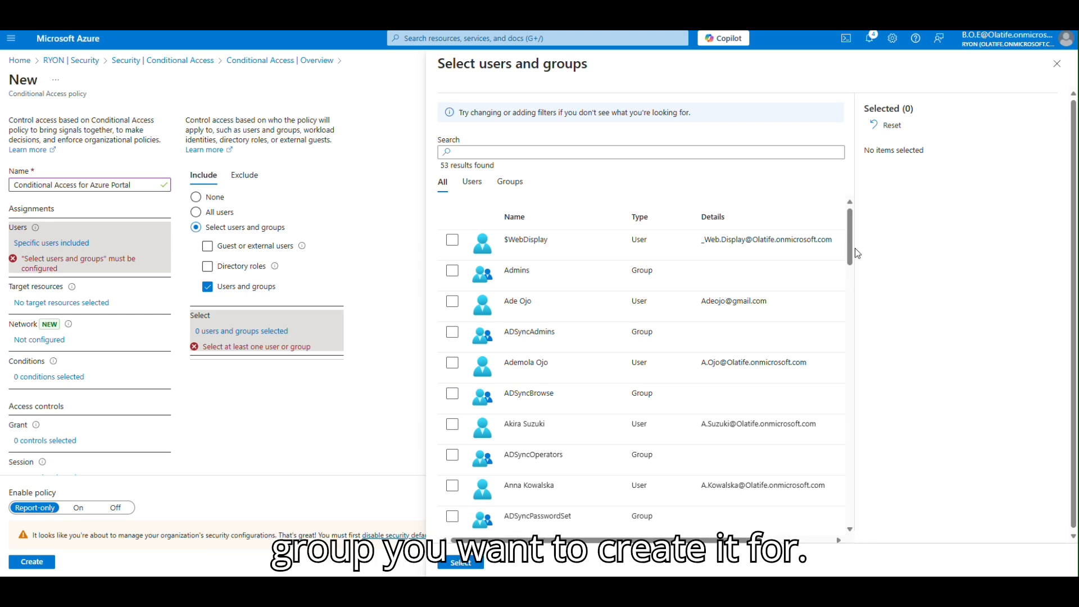
Pick the IT Dept group in the selection pane and confirm it as included.
drag(850, 247, 869, 490)
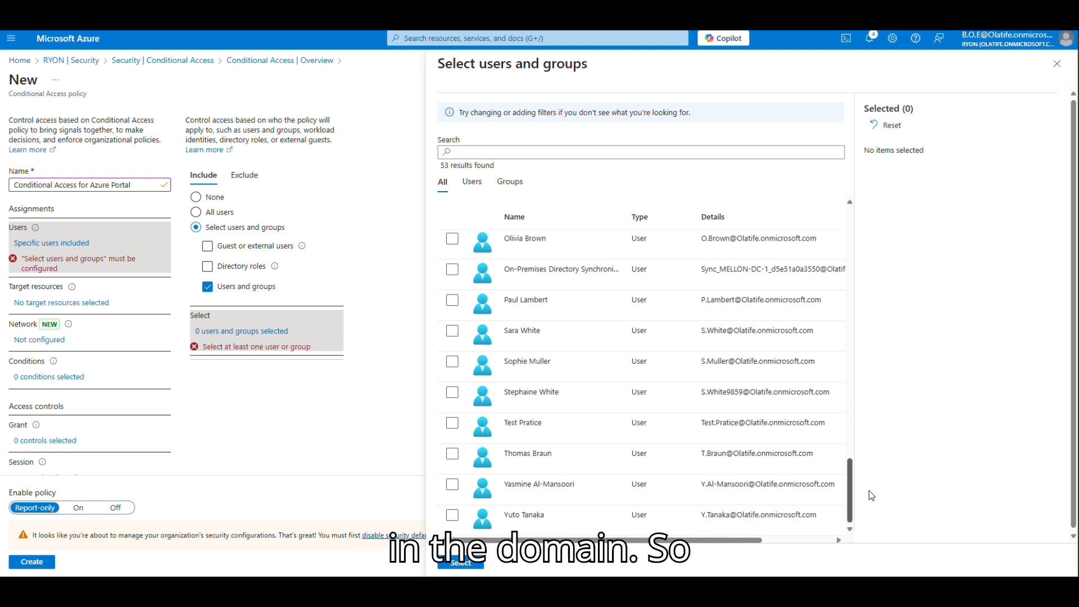
drag(864, 475, 851, 351)
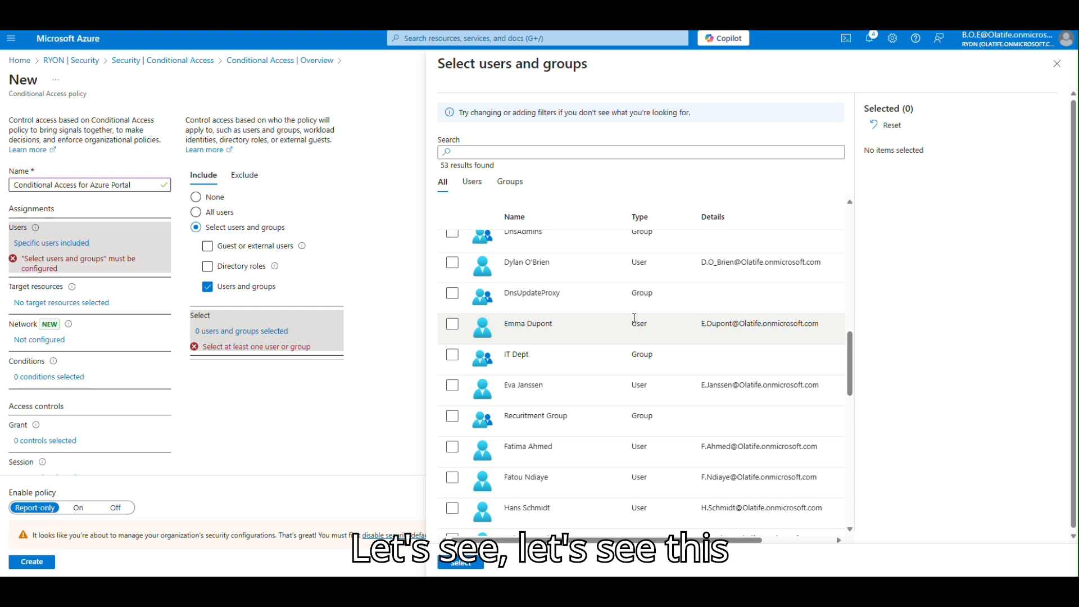
click(556, 353)
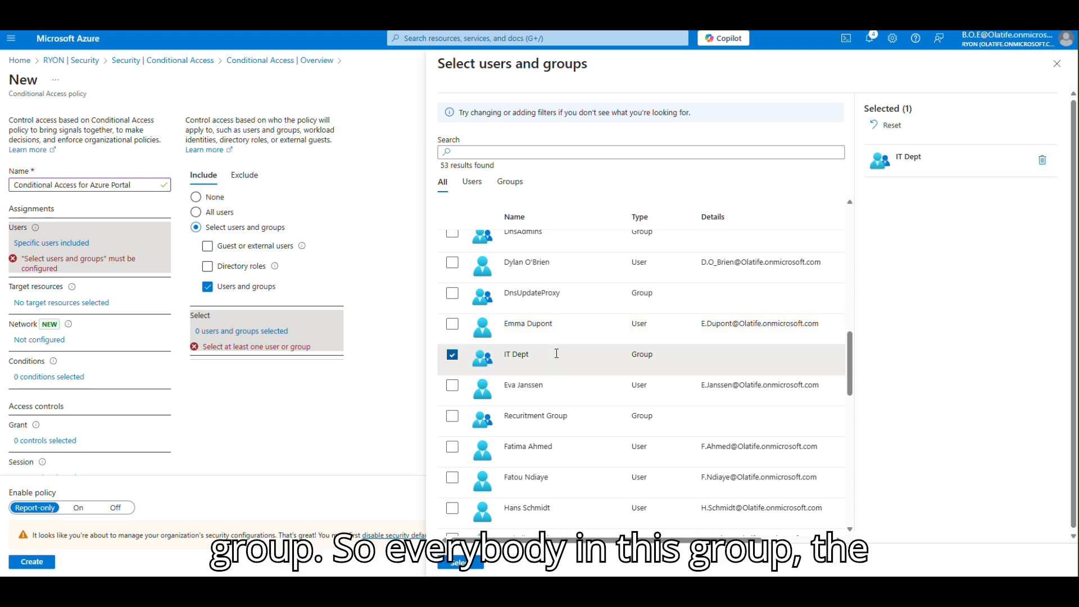
click(456, 567)
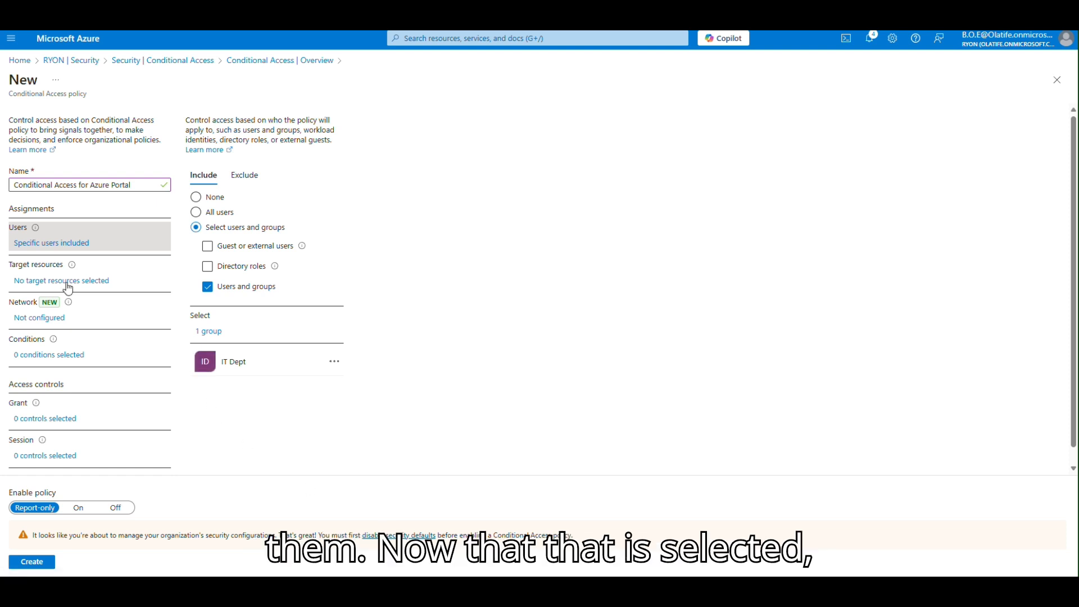
Switch Target resources to Select resources, closing the Edit filter pane unchanged.
click(68, 288)
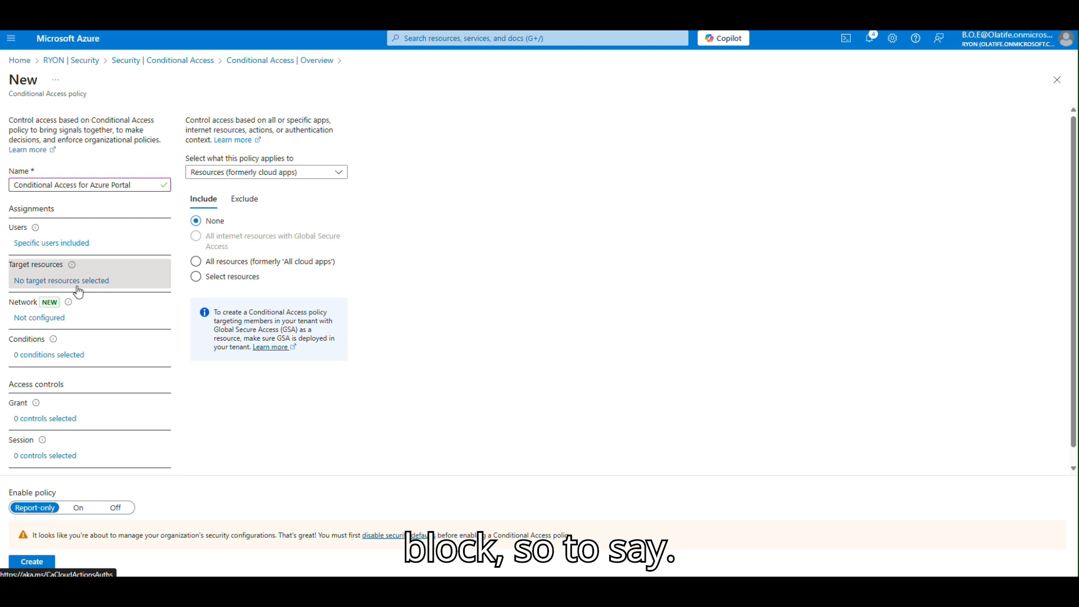
click(196, 277)
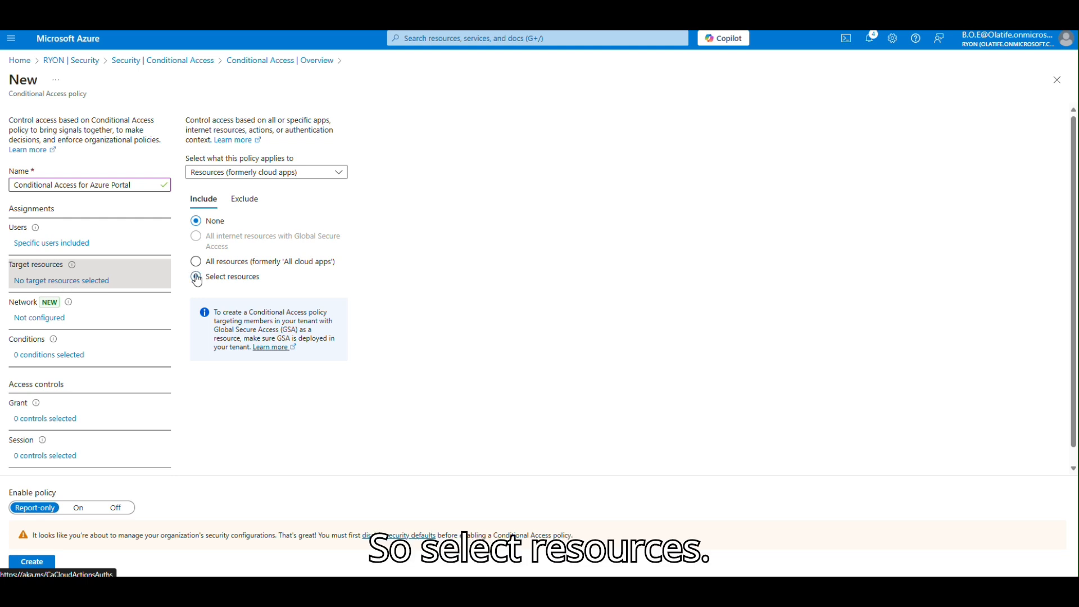
click(207, 319)
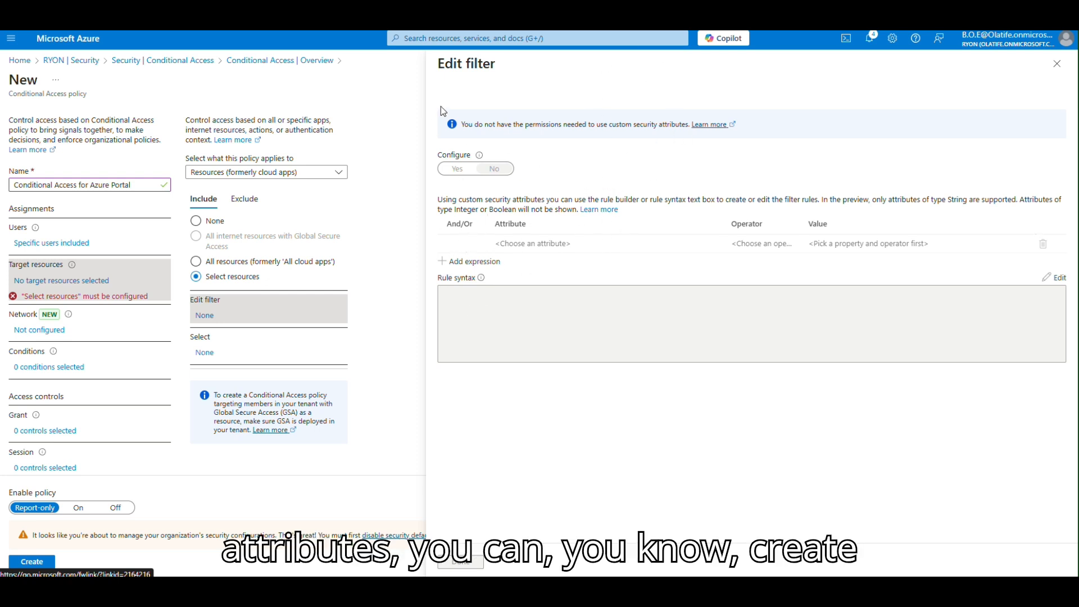
drag(314, 303, 345, 343)
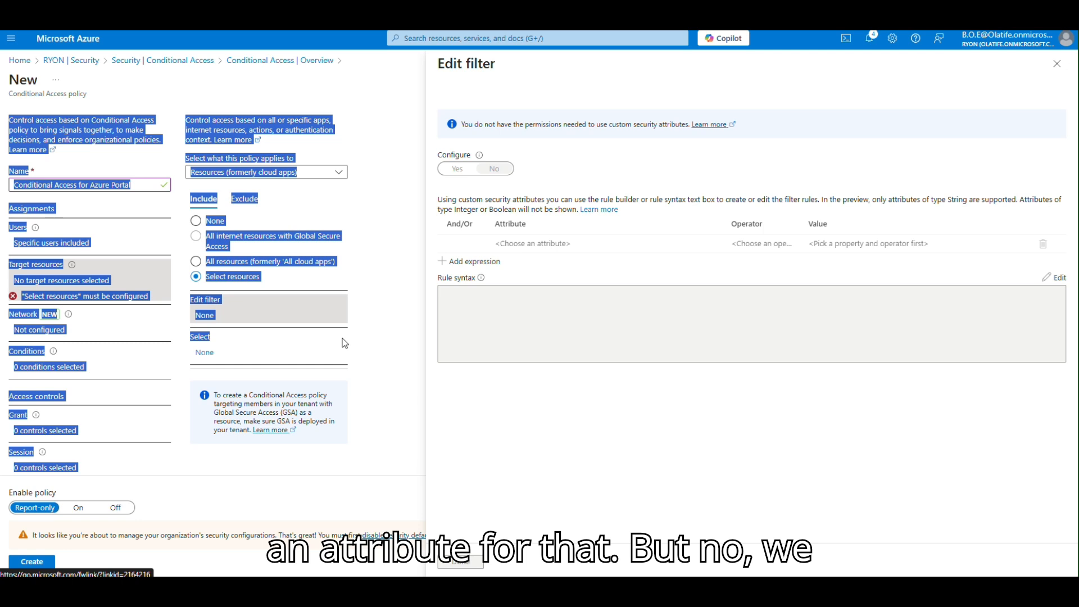
click(465, 336)
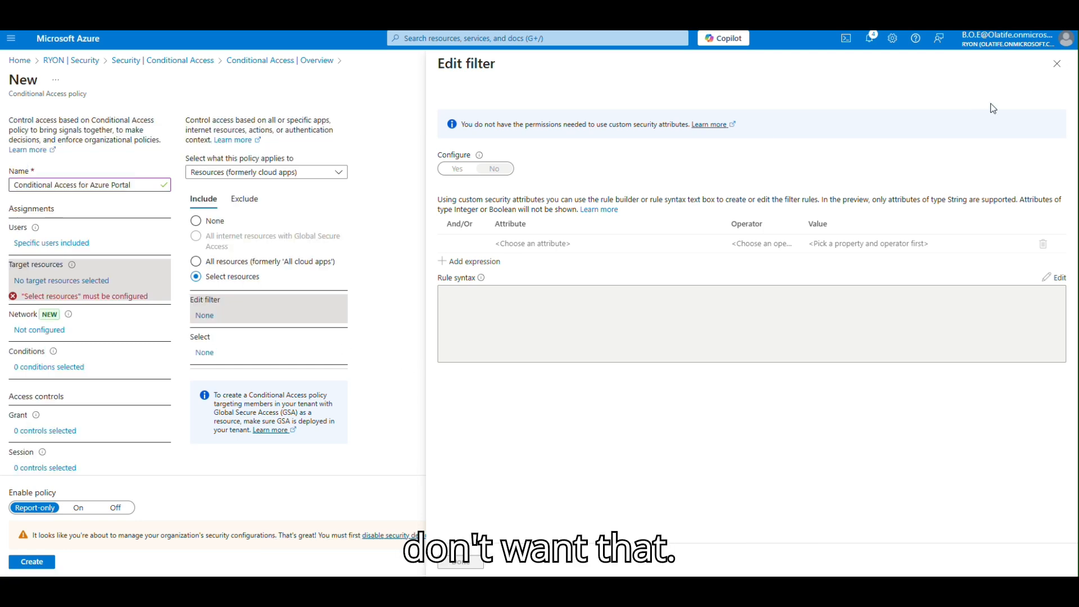
click(1057, 64)
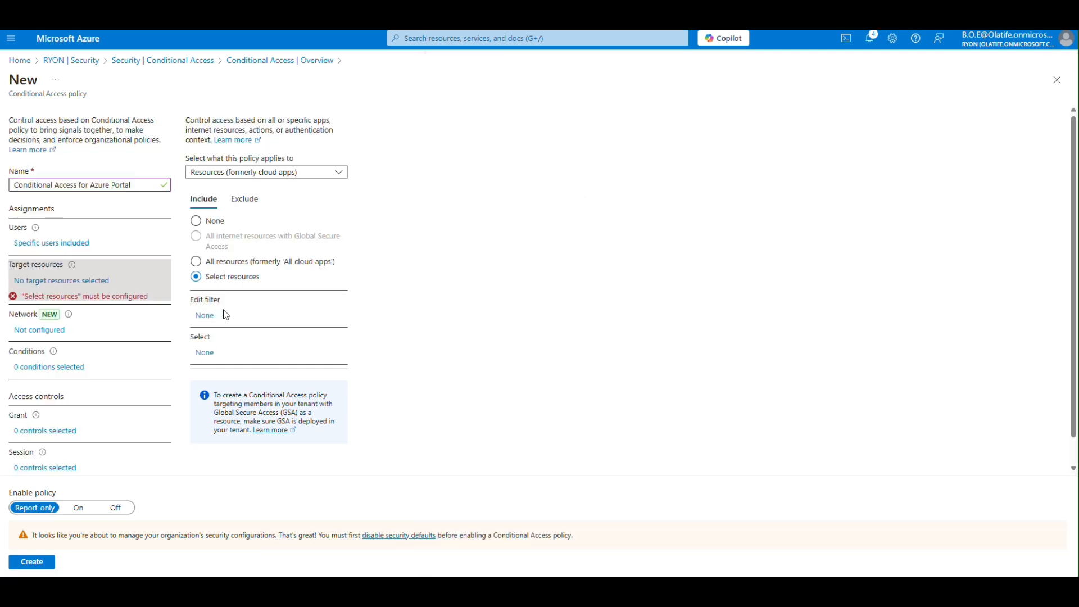
click(205, 354)
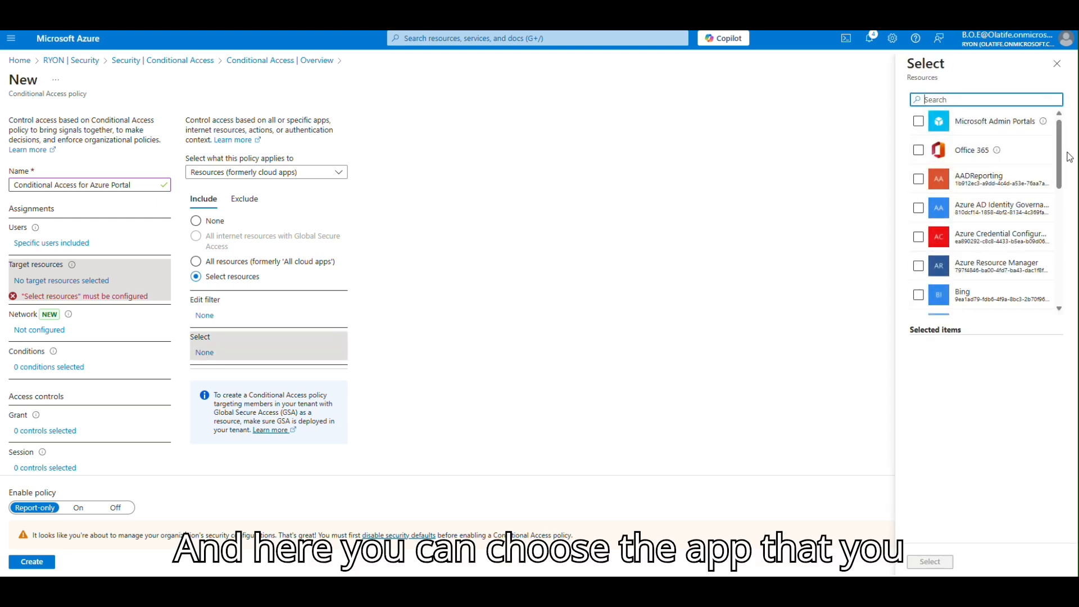
Search 'microsoft' and select Microsoft Admin Portals as the only target resource.
drag(1061, 165, 998, 84)
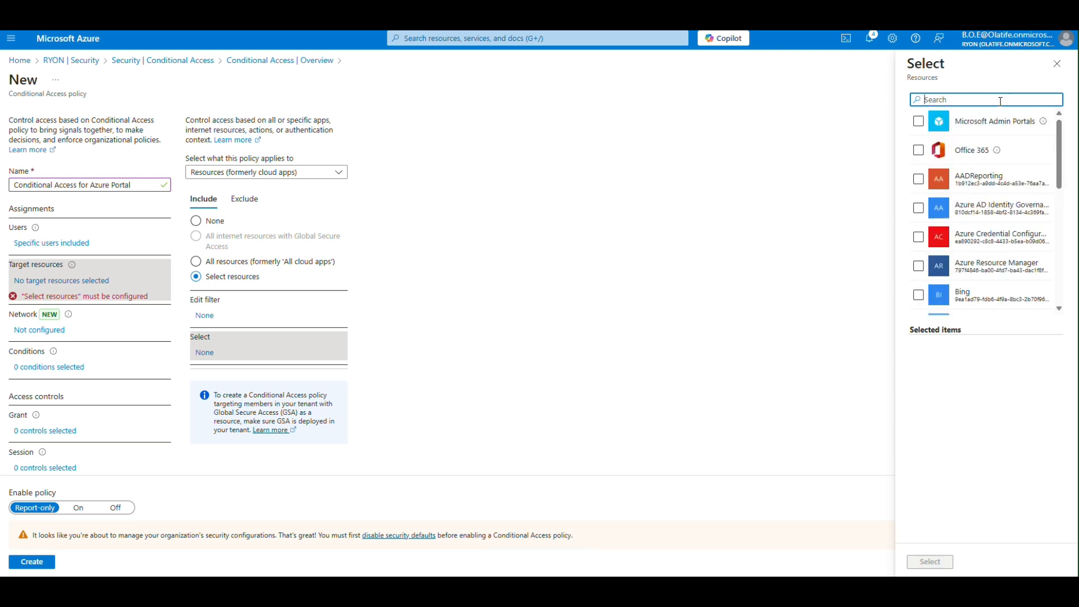
text(microsoft)
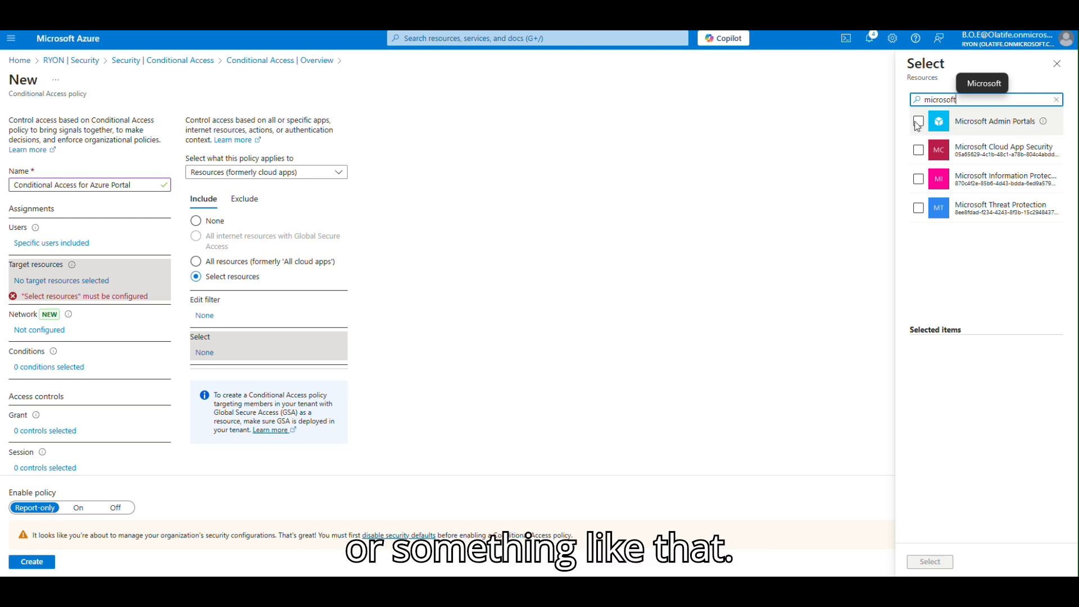
mouse_move(1047, 129)
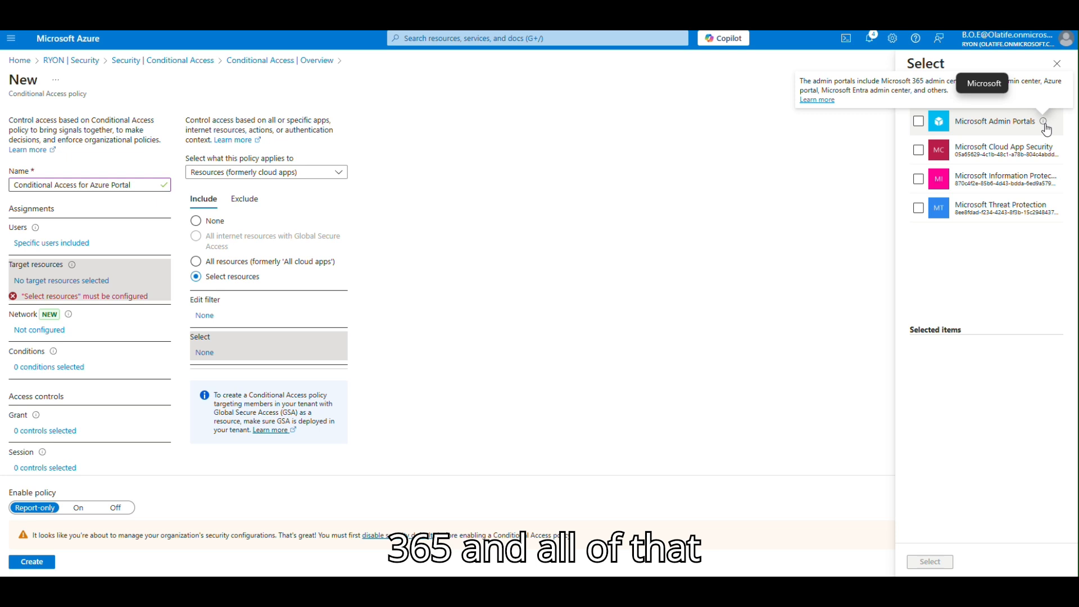
click(919, 121)
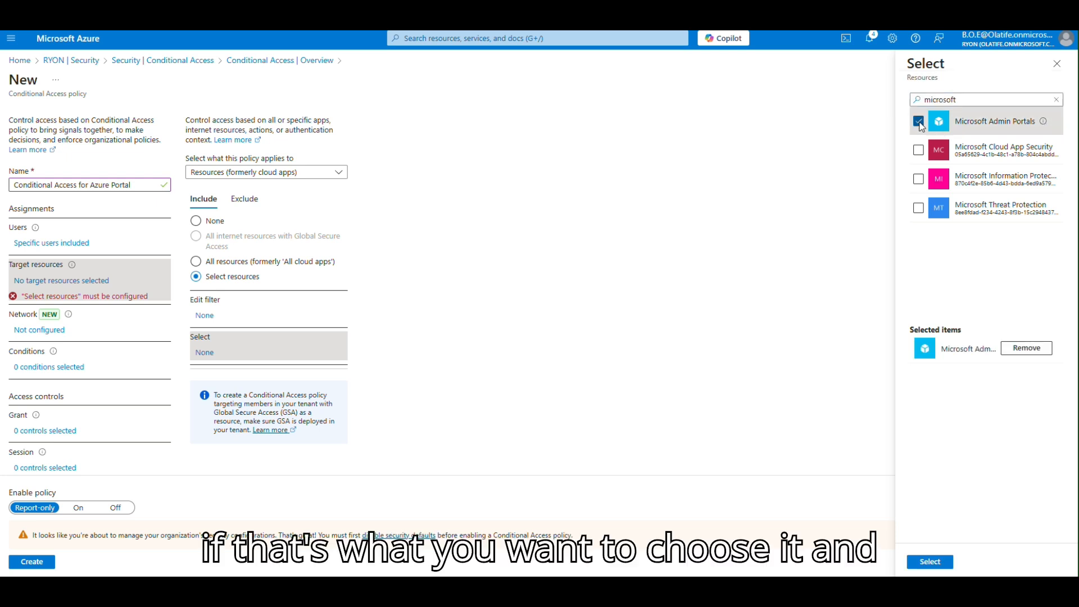
click(929, 561)
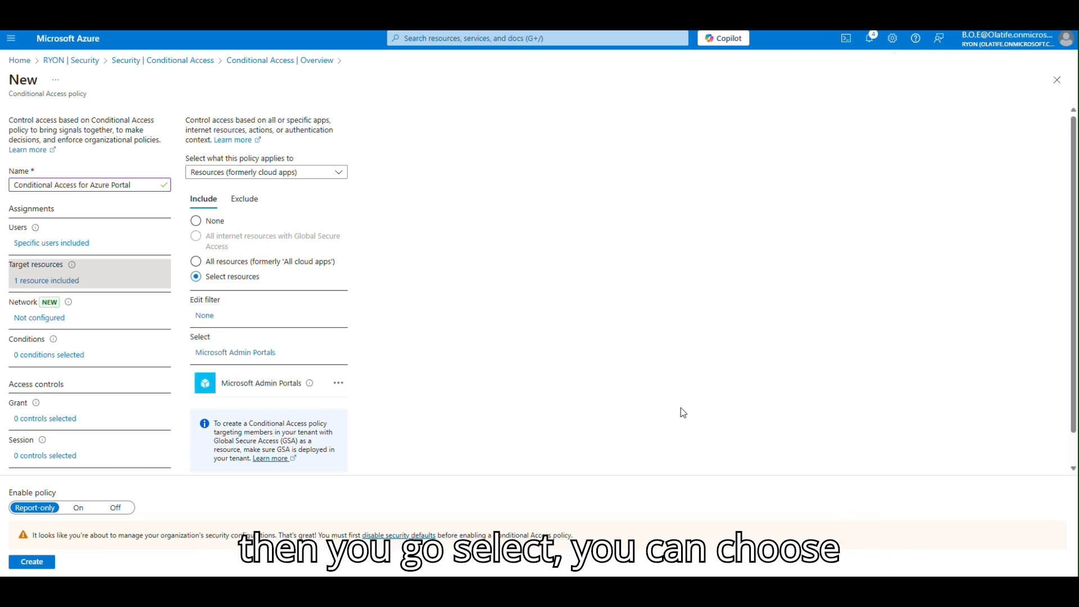
click(60, 363)
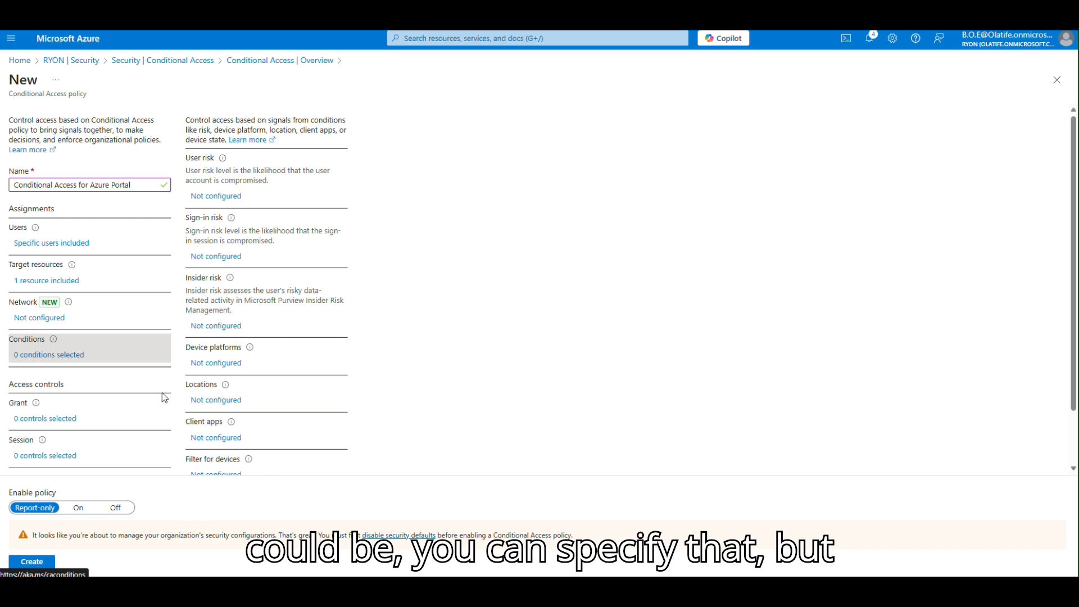
Bring up the Grant access controls pane, leaving the conditions unset.
click(55, 428)
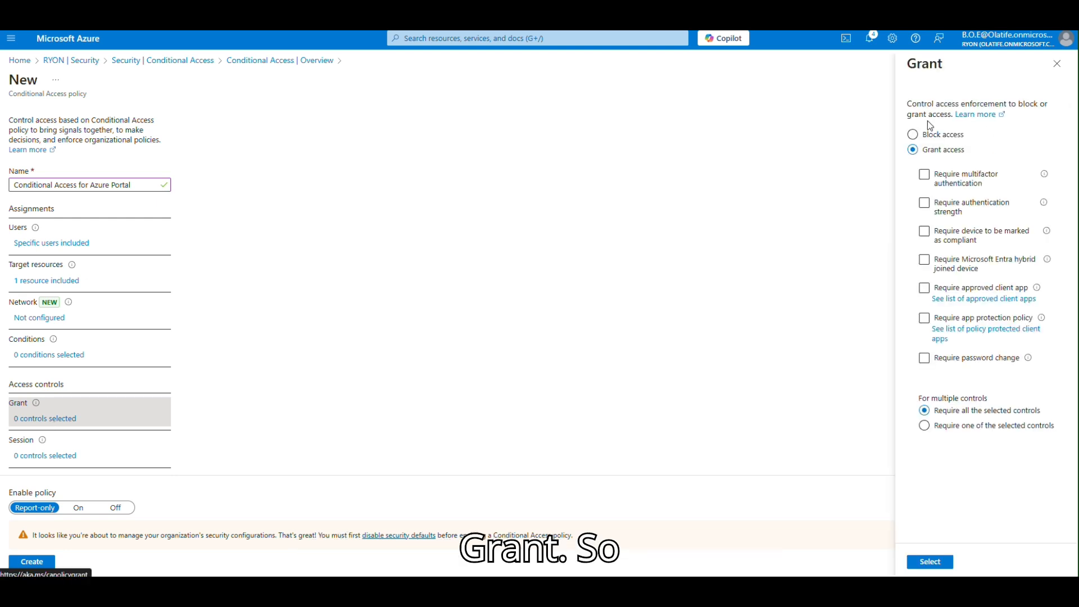
Check Require multifactor authentication under Grant access and confirm the selection.
click(975, 178)
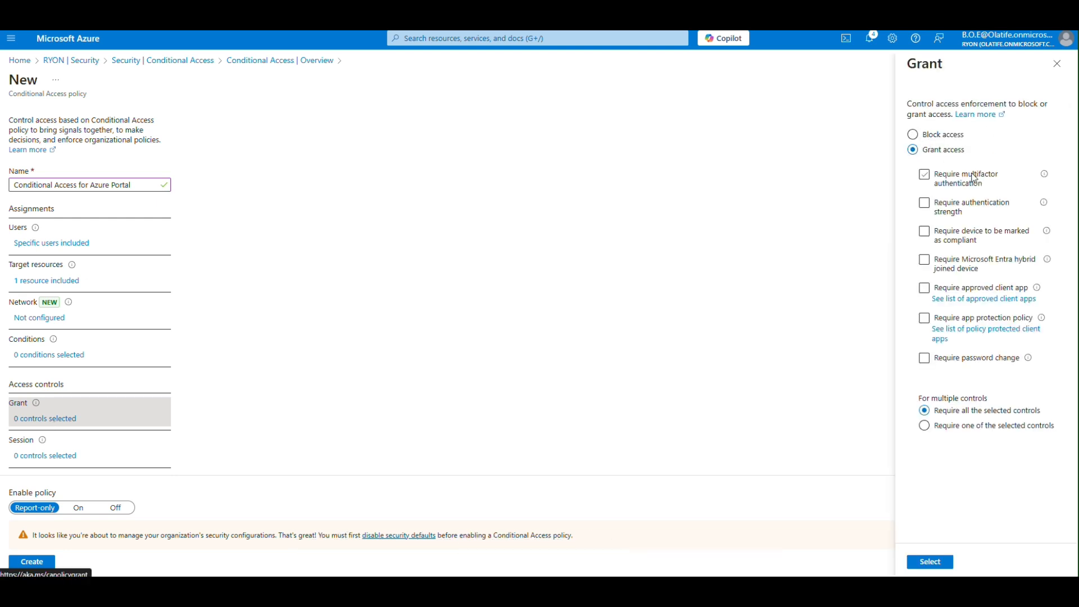
click(924, 175)
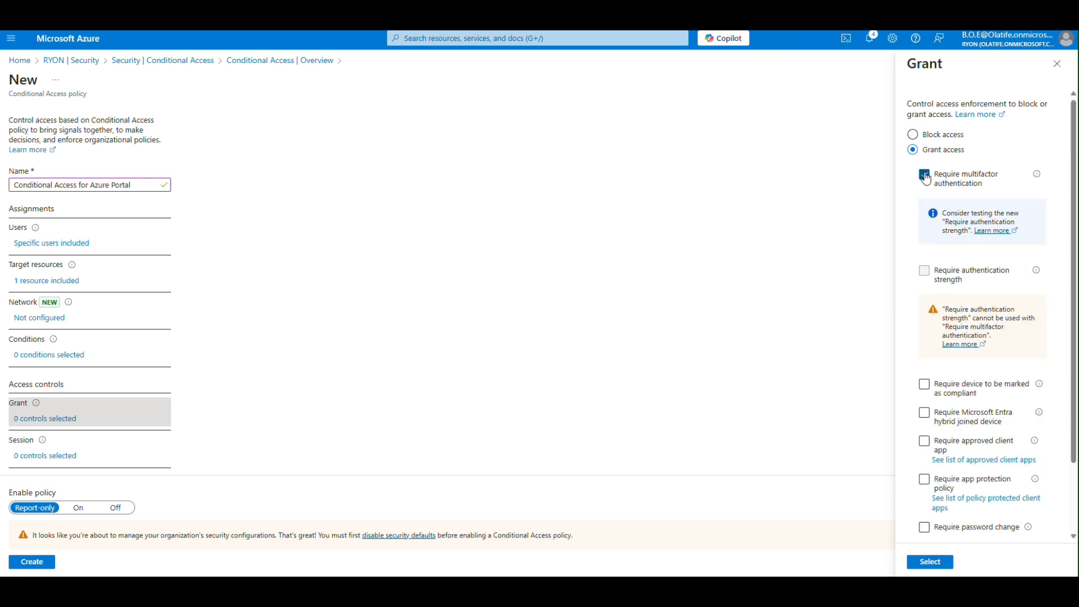
click(925, 176)
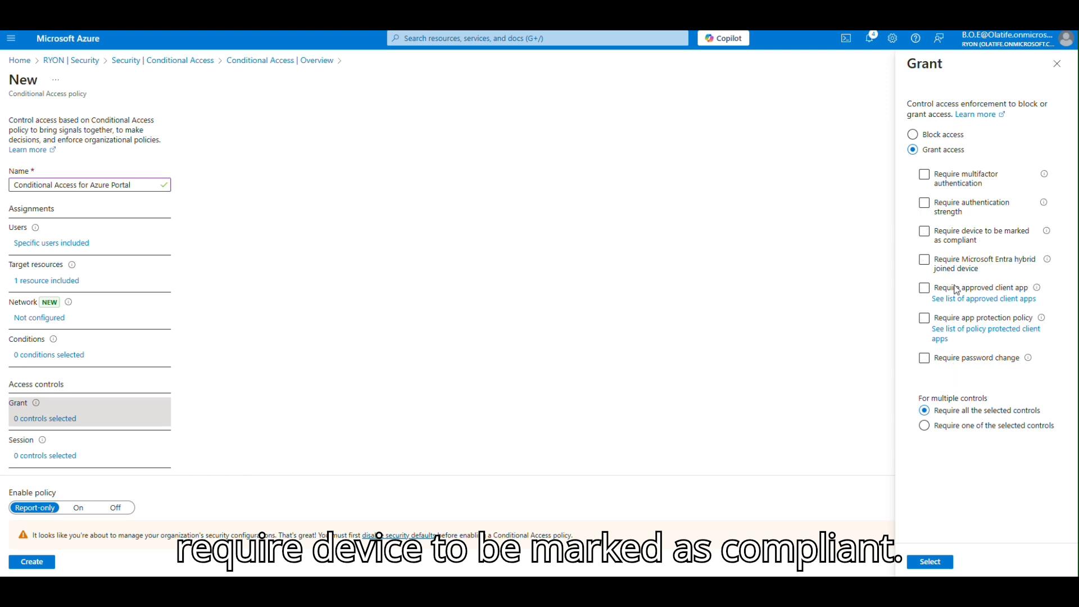
click(925, 175)
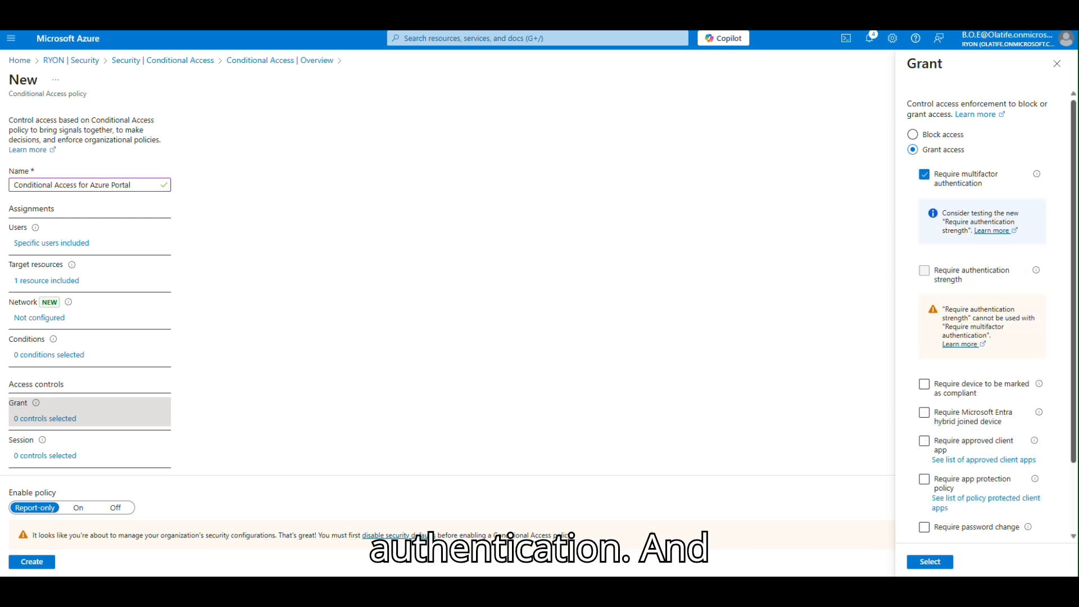
scroll(1074, 410, down, 2)
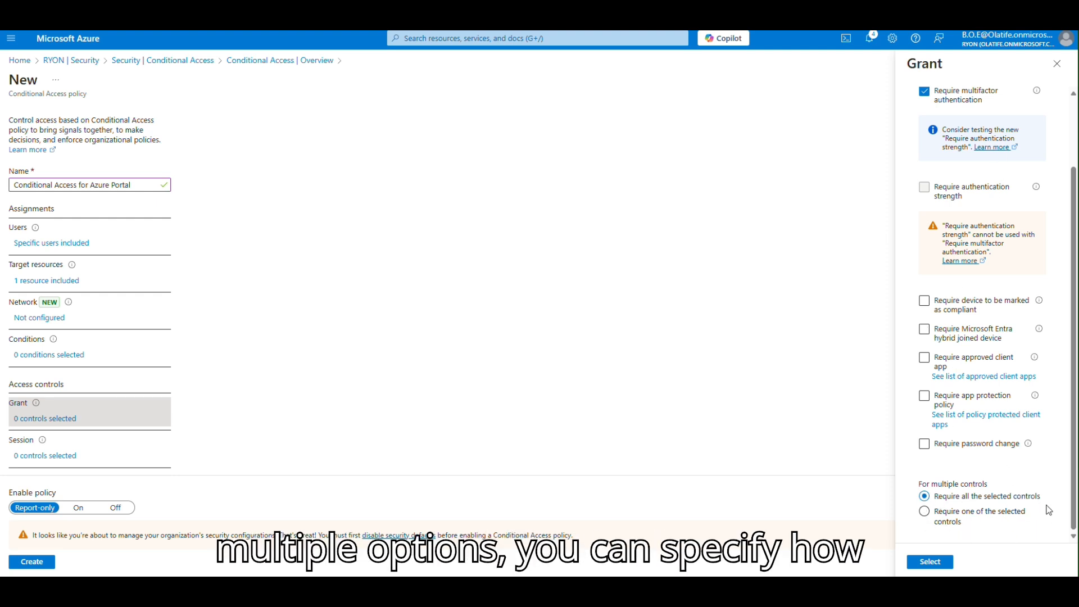
click(928, 562)
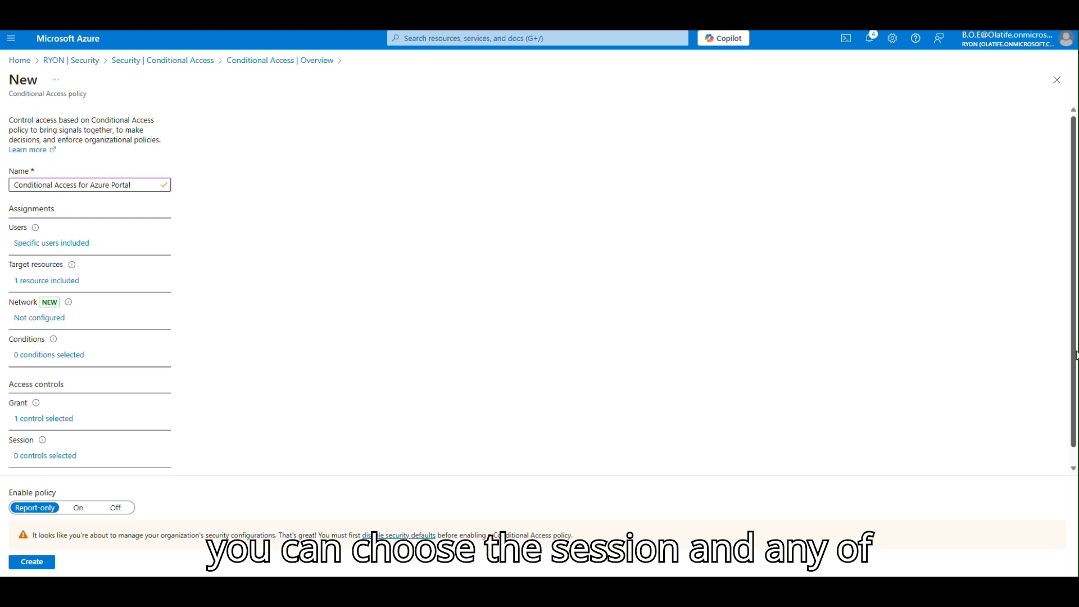
Set Enable policy to On and try creating it, which fails until security defaults are disabled.
scroll(1074, 355, down, 1)
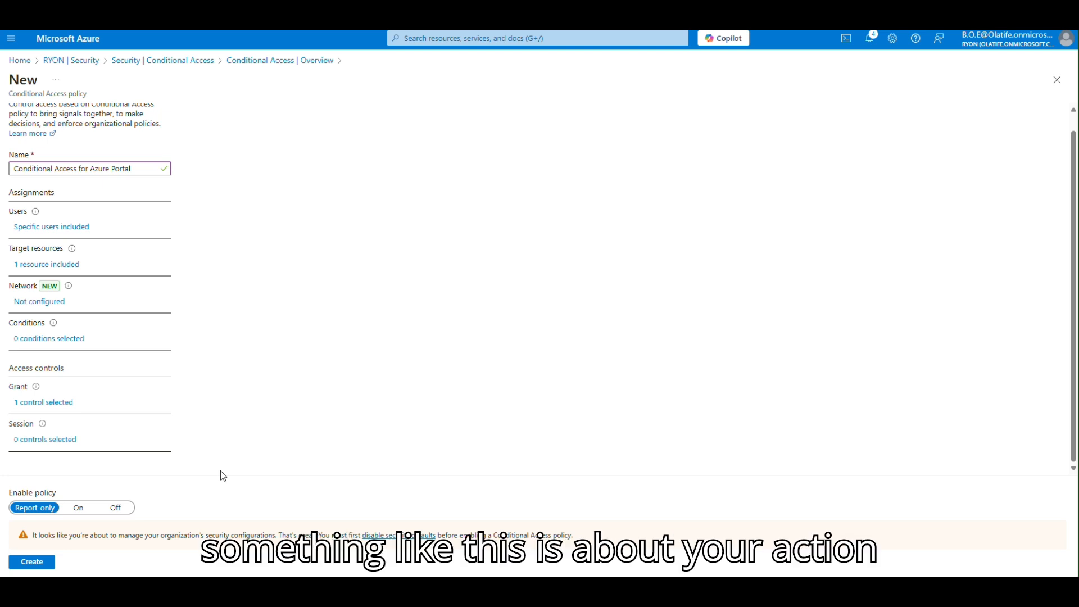
click(80, 509)
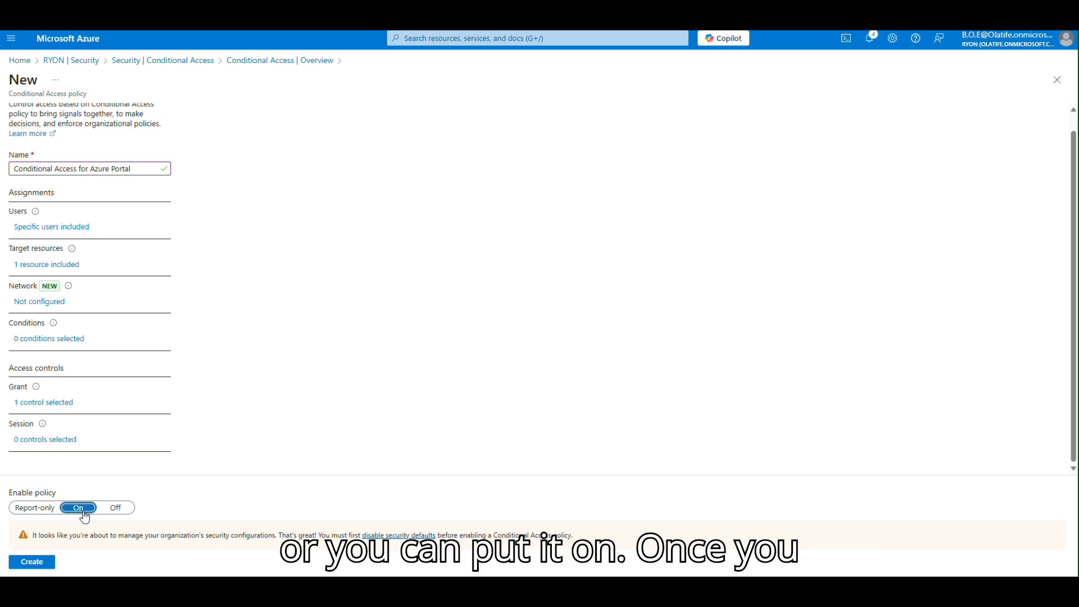
click(46, 565)
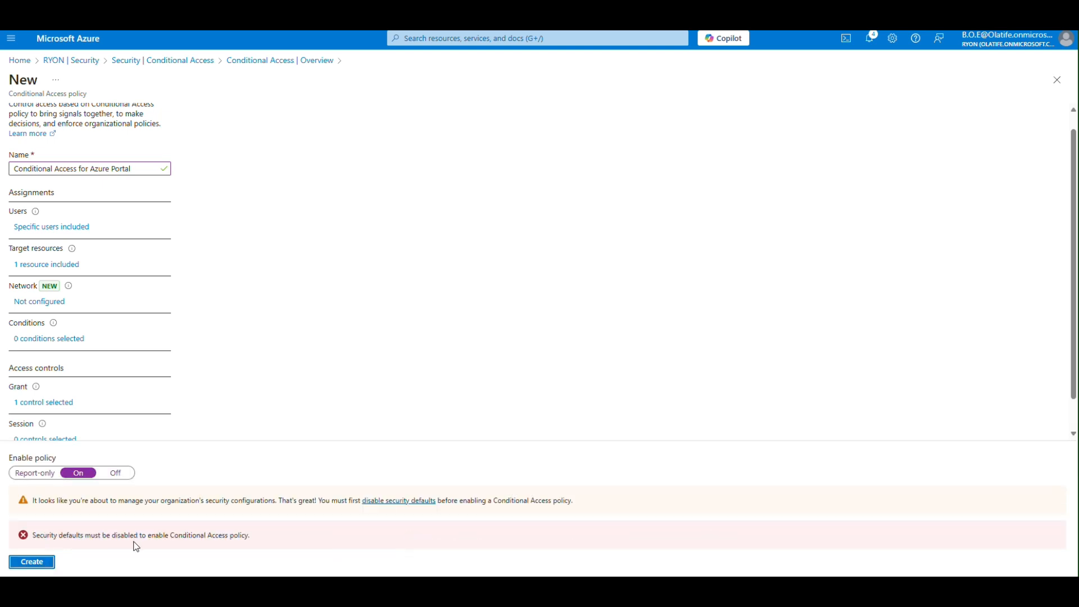